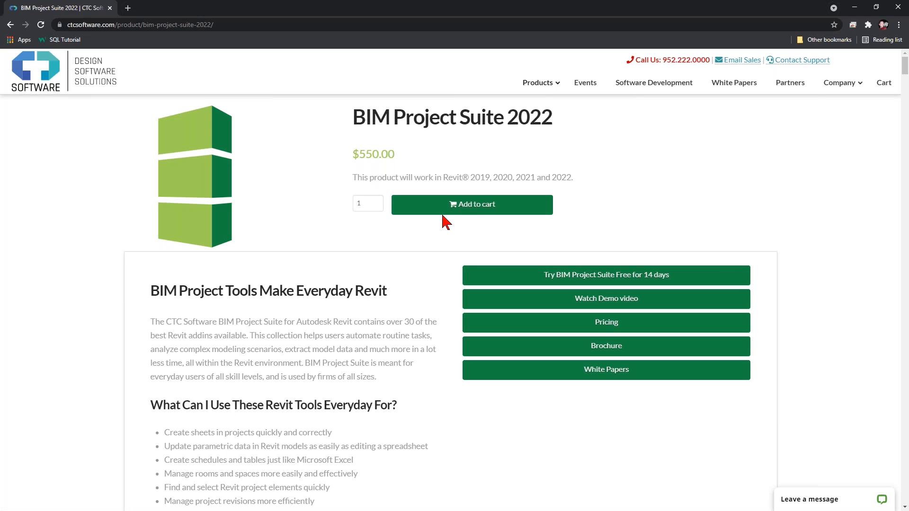
drag(471, 177, 571, 177)
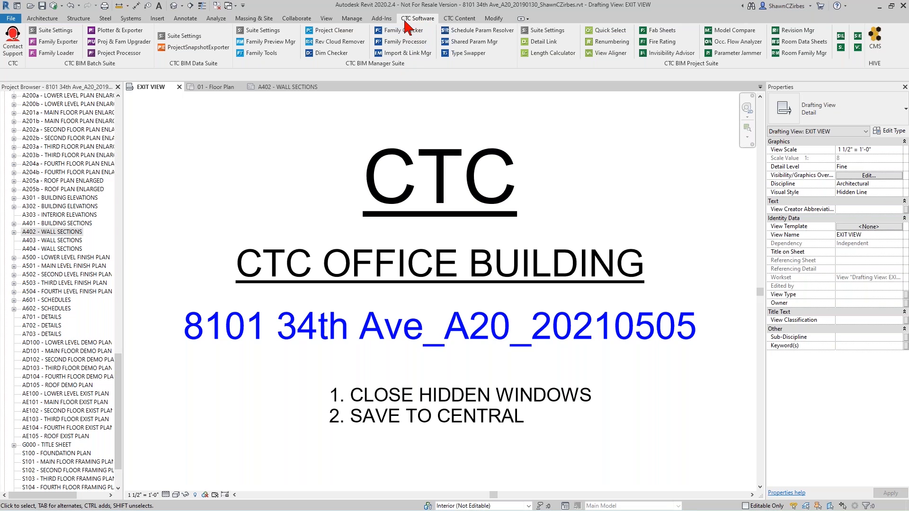
drag(191, 61, 1, 213)
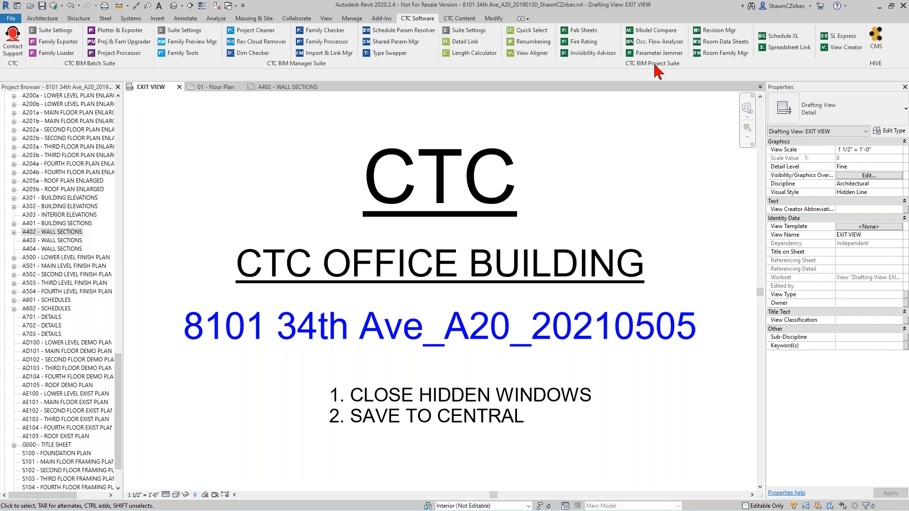
Toggle the small ribbon icons and free-tool grouping in the BIM Project Suite settings, restore small icons, save and close.
click(469, 30)
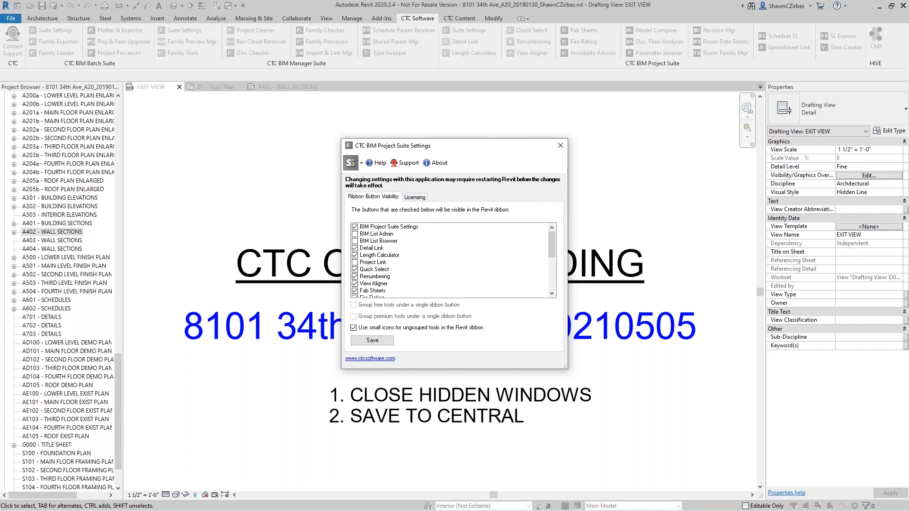
drag(446, 146, 424, 59)
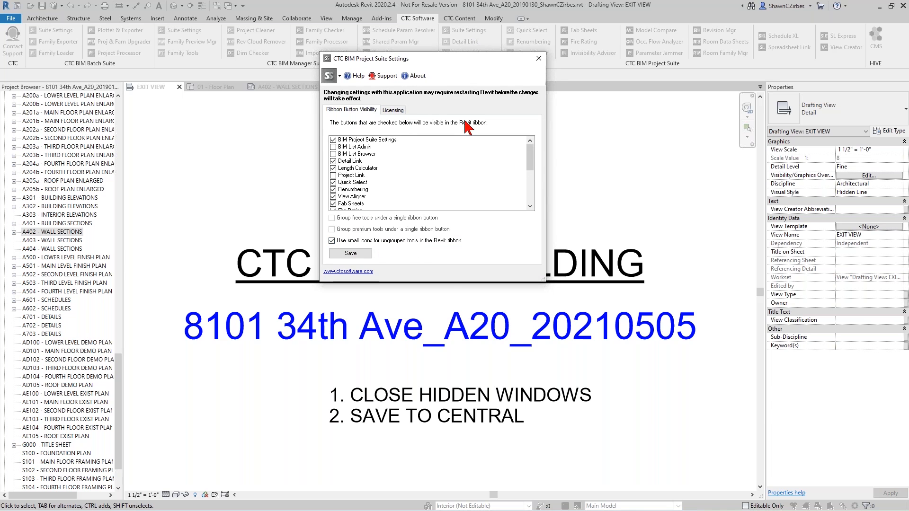
drag(476, 58, 473, 105)
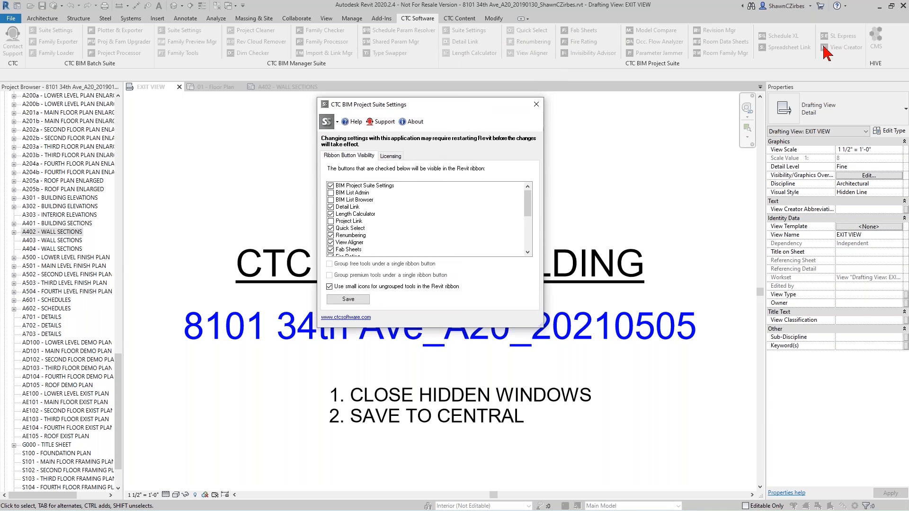
click(355, 287)
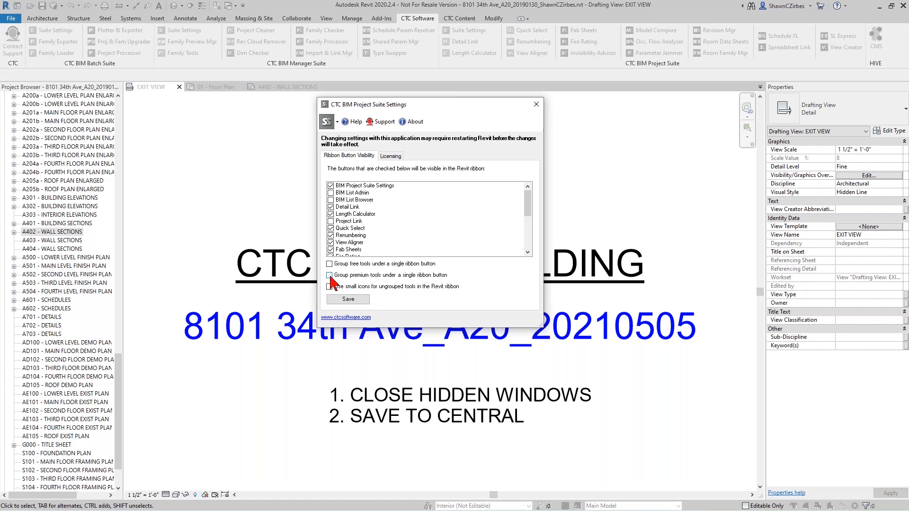
click(329, 264)
click(329, 264)
click(329, 287)
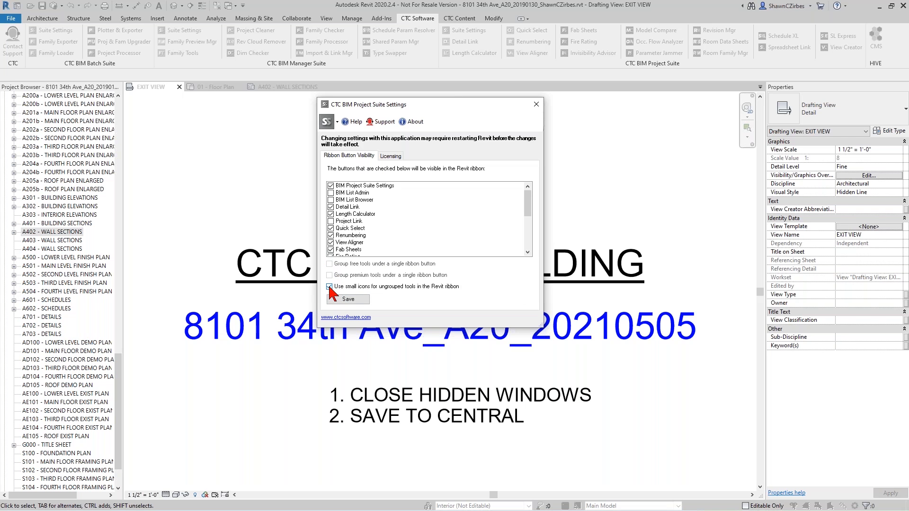
click(352, 299)
click(536, 104)
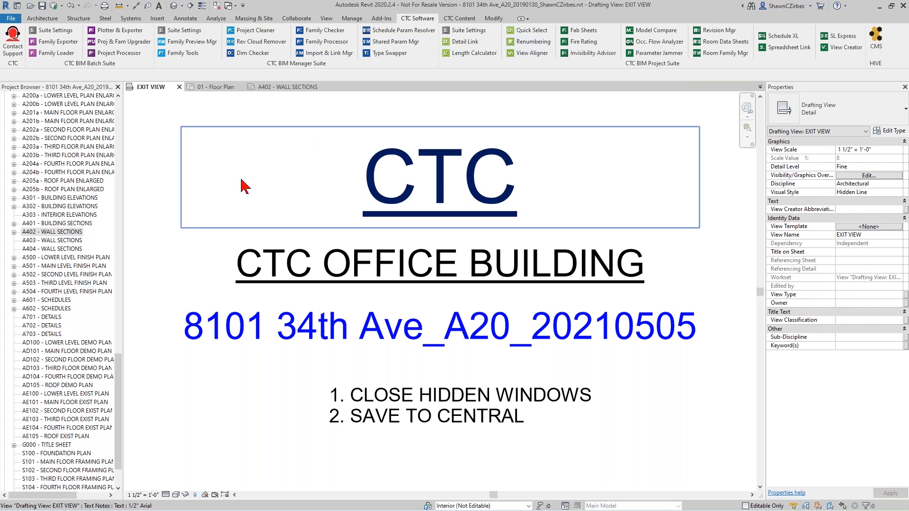
Show the 01 - Floor Plan view and examine the room and door numbers around the entry, restrooms and IGD Office.
drag(118, 383, 178, 65)
click(211, 87)
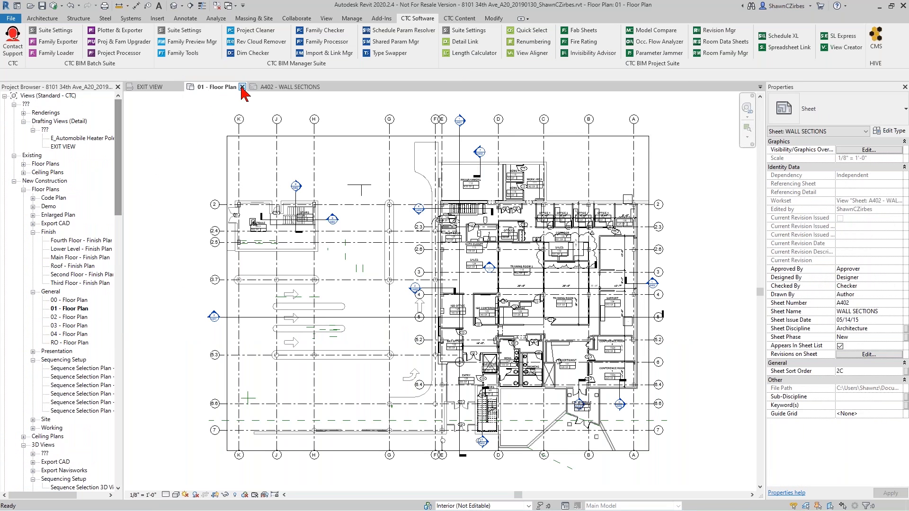
scroll(489, 374, up, 1)
scroll(476, 379, up, 1)
scroll(477, 379, up, 1)
middle_drag(587, 374, 523, 473)
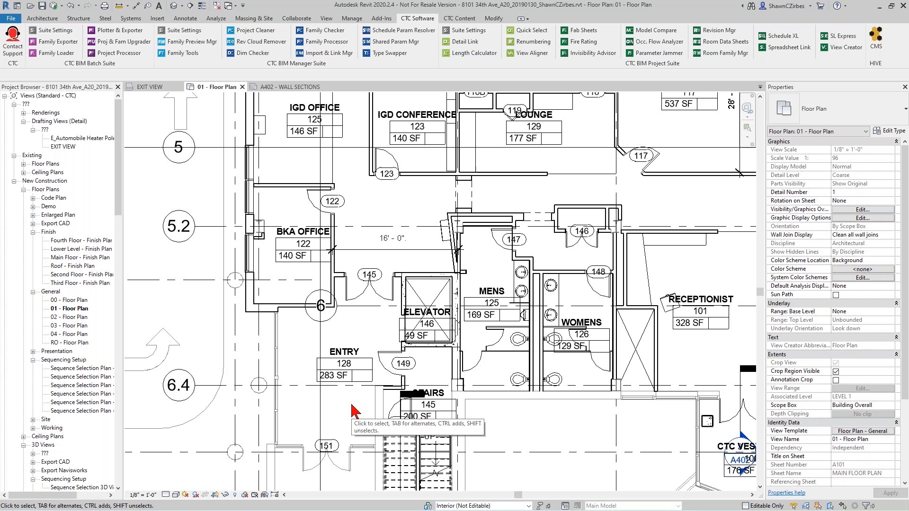
scroll(353, 380, down, 1)
middle_drag(349, 375, 330, 463)
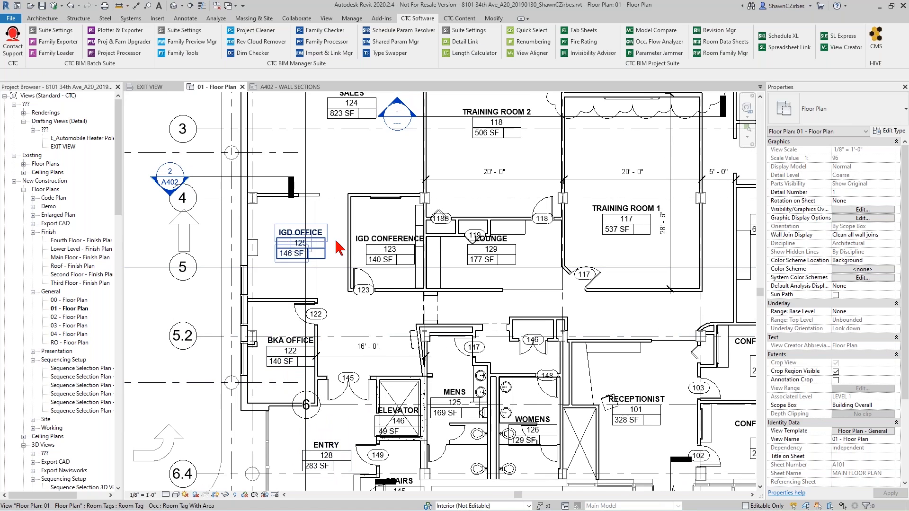
Examine the room and door numbering from the conference rooms across to the training rooms and offices.
scroll(490, 284, down, 2)
middle_drag(493, 286, 370, 249)
scroll(527, 434, up, 1)
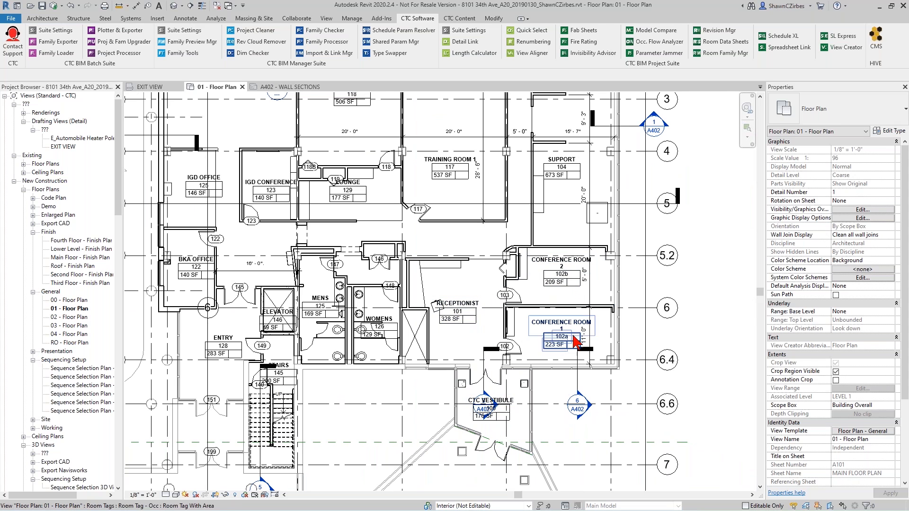
middle_drag(566, 280, 584, 313)
scroll(583, 273, down, 2)
middle_drag(587, 276, 669, 308)
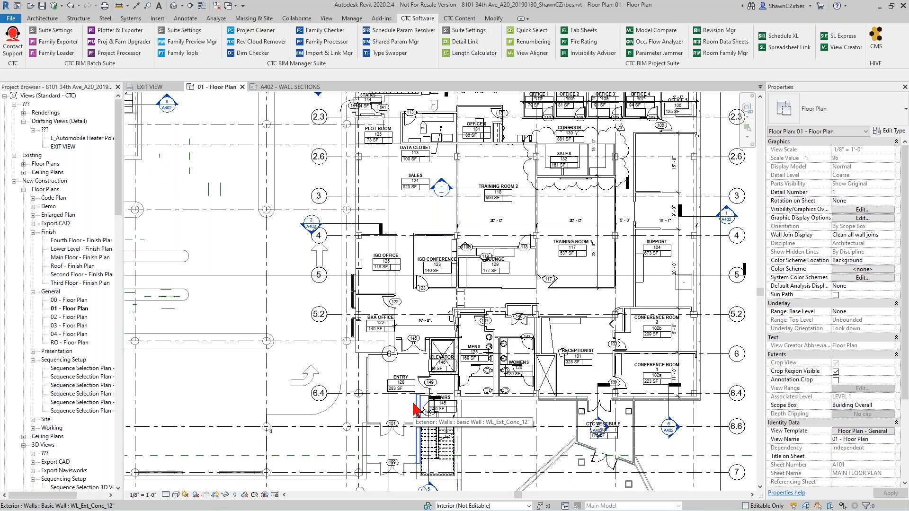
scroll(415, 410, up, 3)
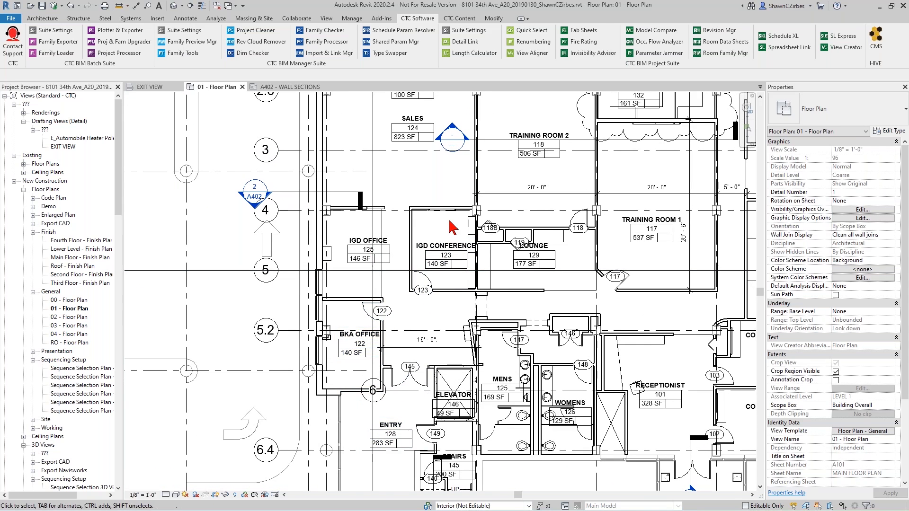
middle_drag(449, 258, 403, 280)
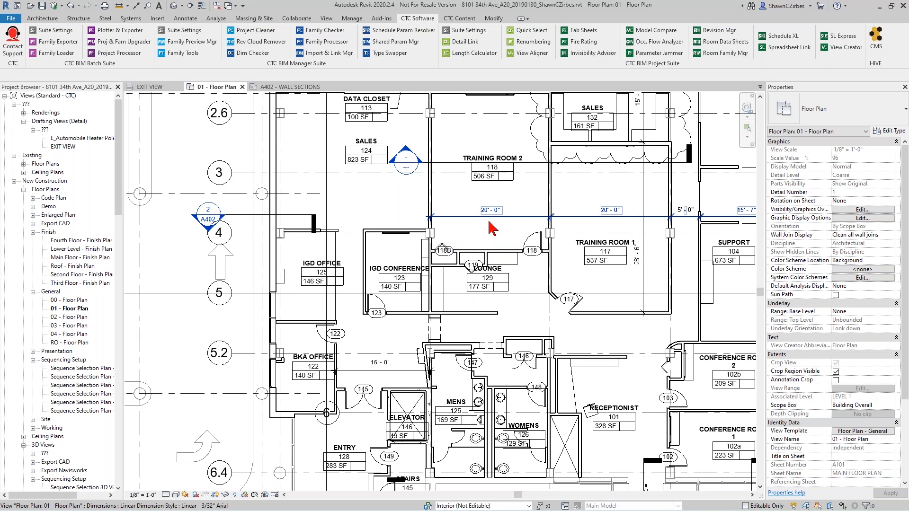
Examine the section views on sheet A402 - WALL SECTIONS, returning to 01 - Floor Plan.
click(285, 87)
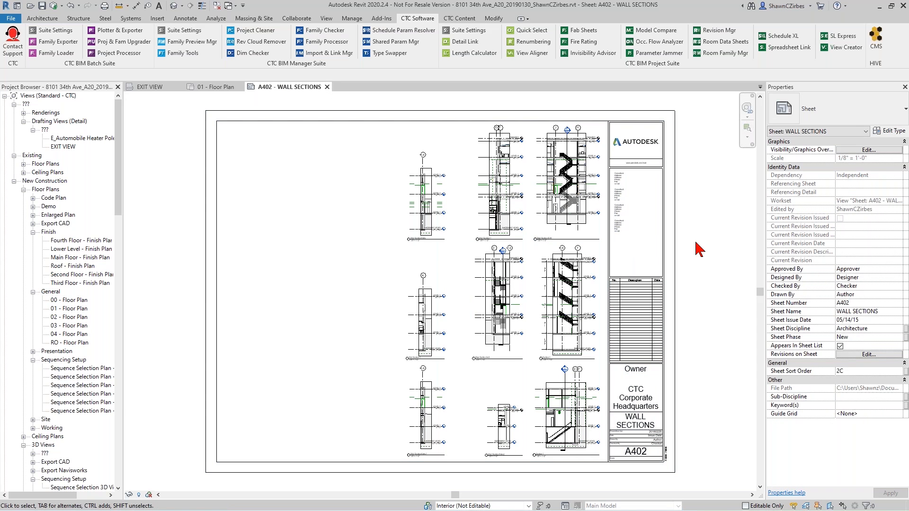
scroll(699, 246, up, 2)
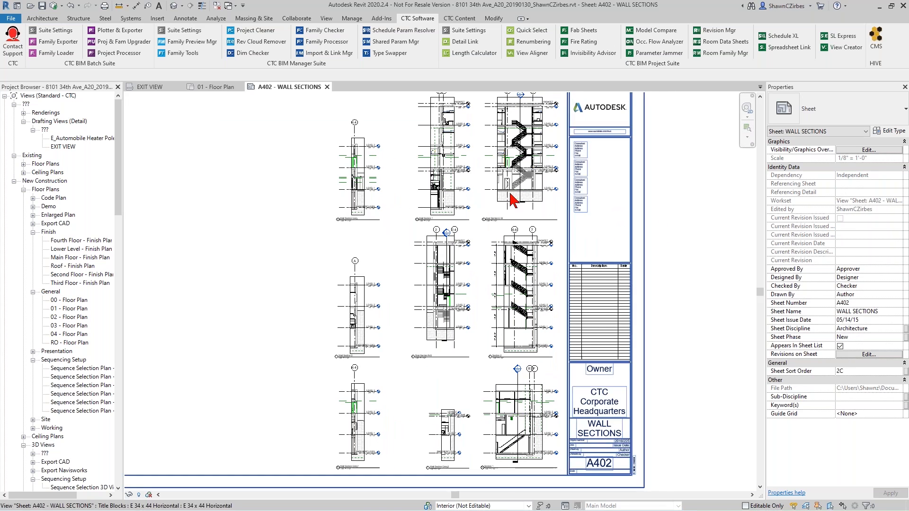
click(215, 90)
scroll(361, 224, down, 1)
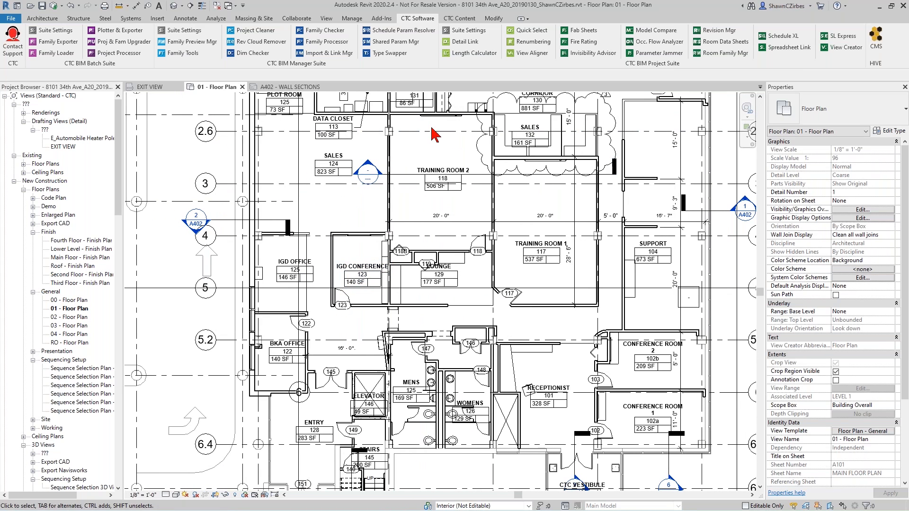
Switch to an empty area of the EXIT VIEW drafting view and open the Renumbering tool beside the project browser.
click(157, 87)
middle_drag(526, 174, 462, 414)
middle_drag(511, 189, 519, 343)
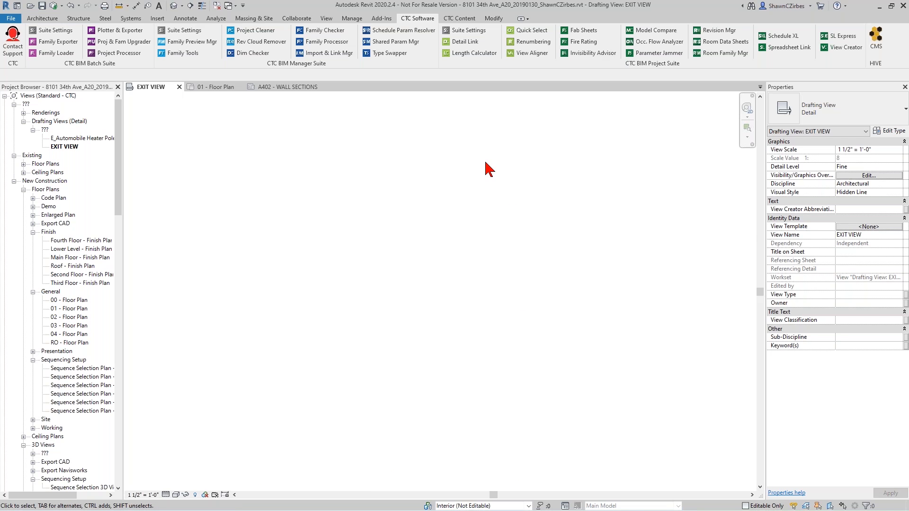
click(542, 41)
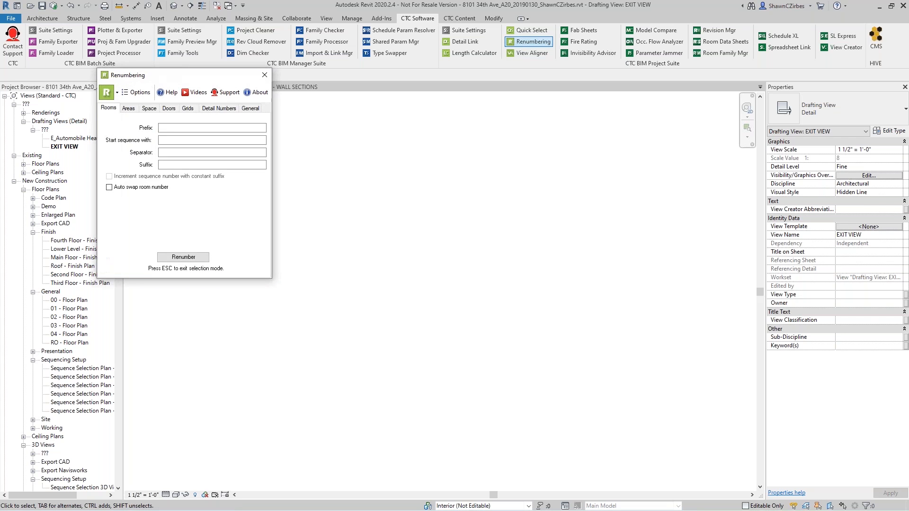
drag(213, 75, 241, 101)
Review the Renumbering tool's options without changing them and compare its General and Rooms settings.
click(165, 119)
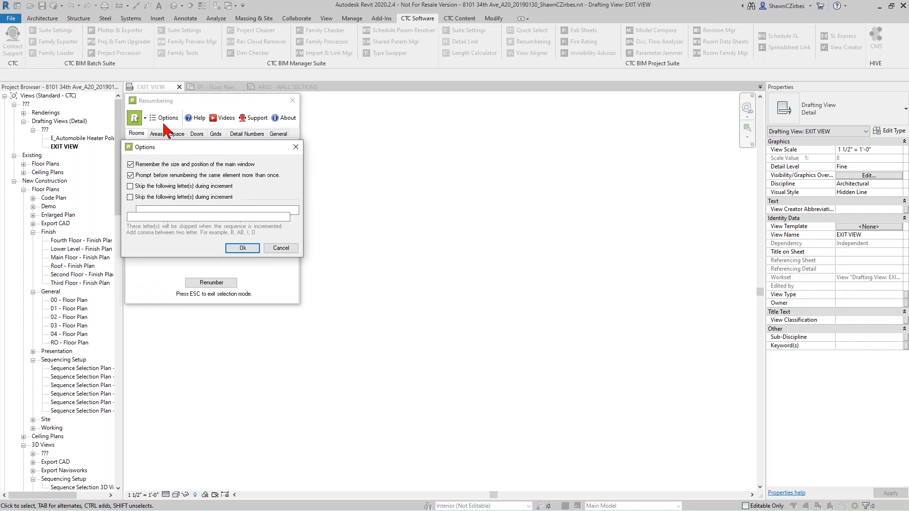
click(282, 248)
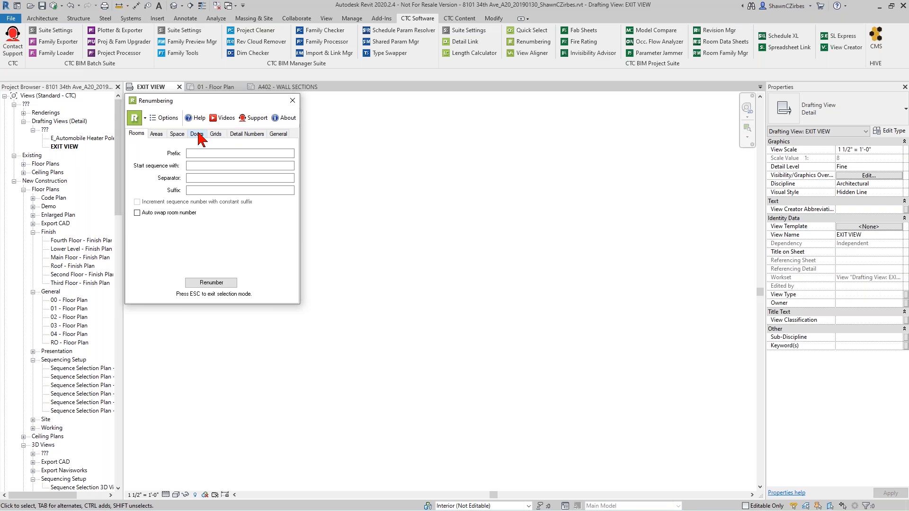
click(281, 134)
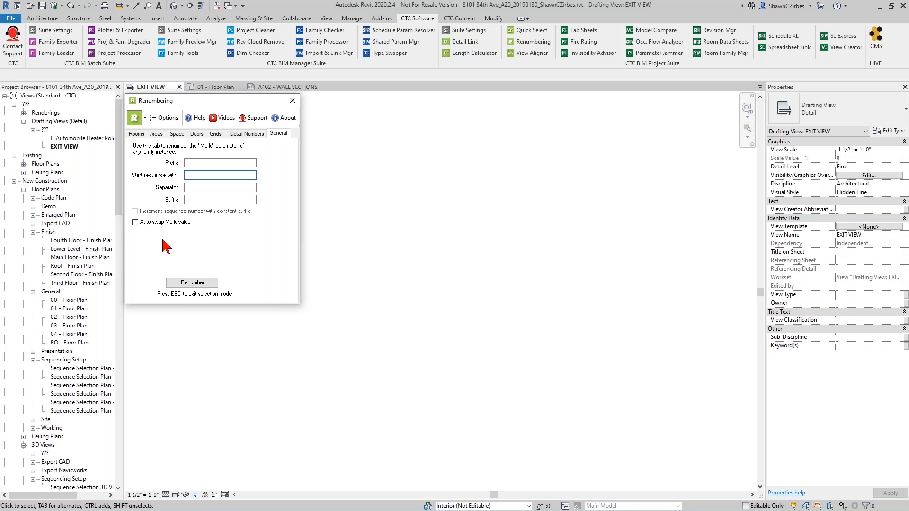
click(137, 134)
click(279, 134)
click(136, 134)
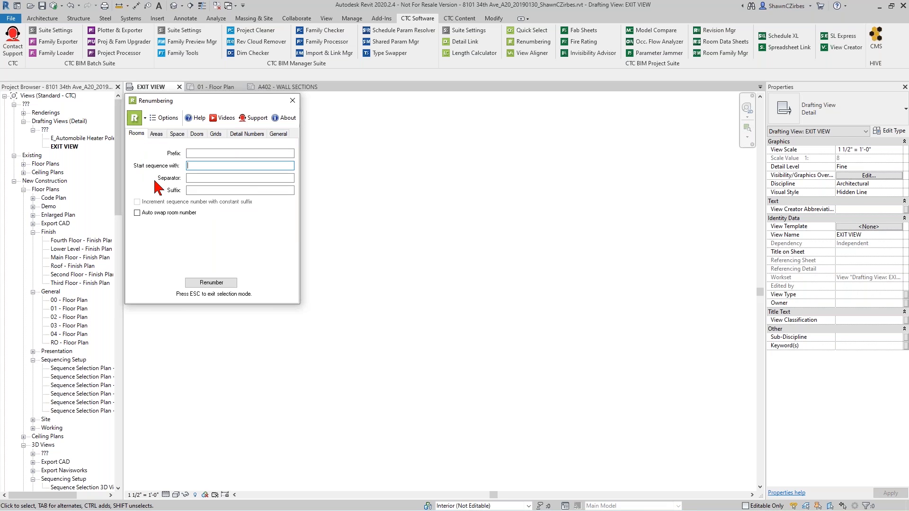
Set the room renumbering sequence to start with 100 and the prefix to "A.".
click(196, 153)
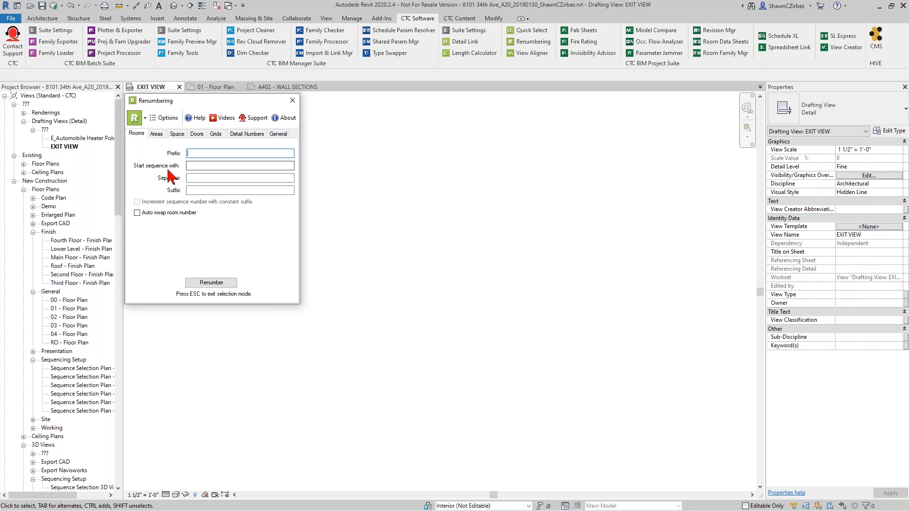
click(196, 166)
text(100)
click(212, 154)
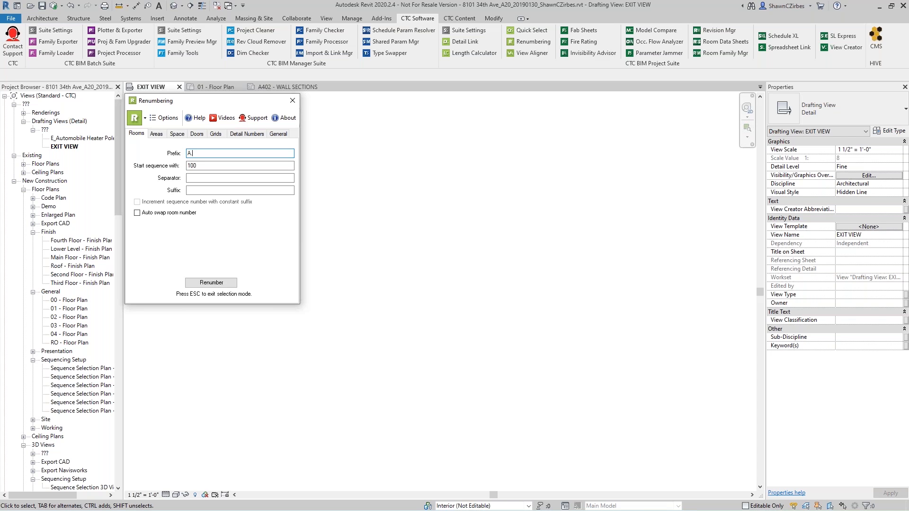
key(Tab)
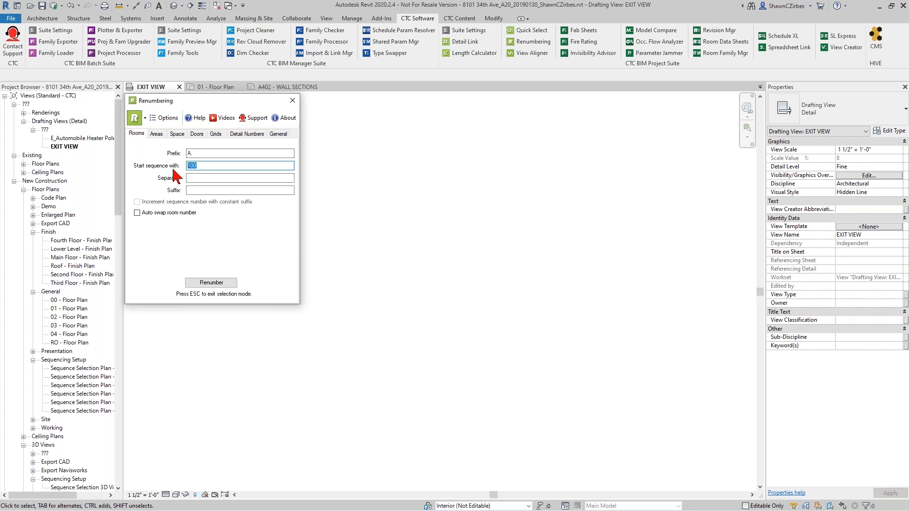
Try A1 as the room number prefix, leaving the prefix empty again.
drag(196, 154, 179, 156)
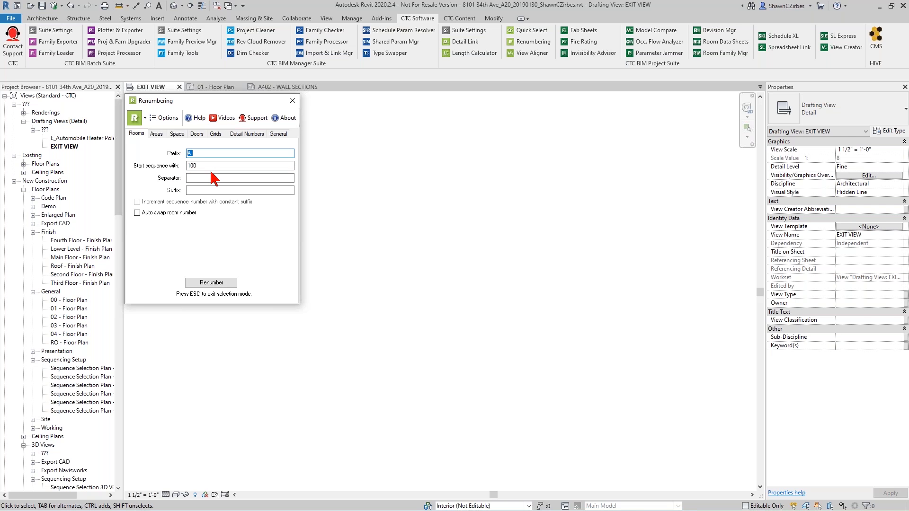
text(A1)
key(BackSpace)
key(BackSpace)
key(BackSpace)
Set the room numbering separator to a period, the prefix to A and the suffix to 3.
click(205, 191)
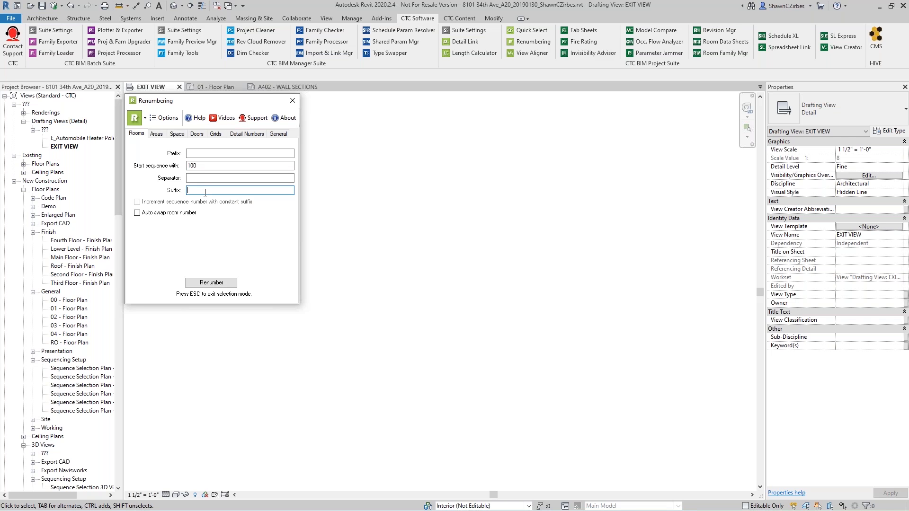
click(194, 178)
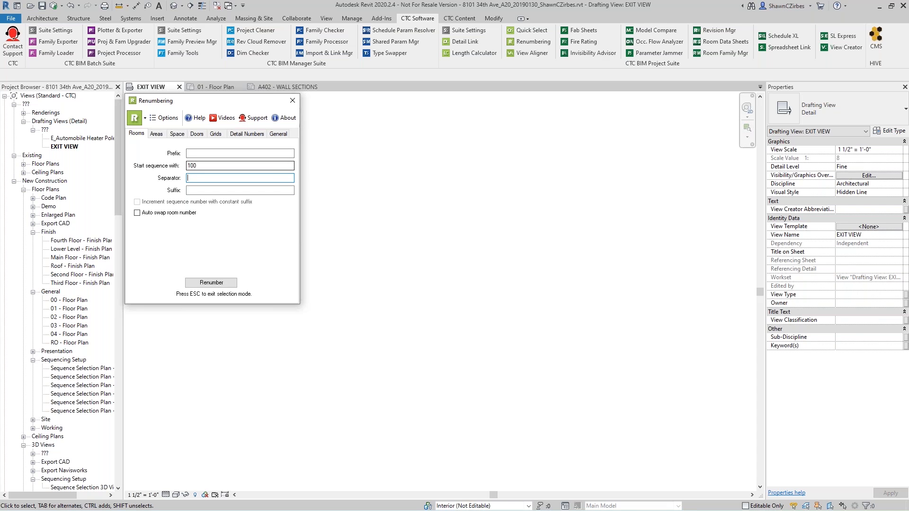
text(.)
click(197, 154)
text(A)
click(201, 189)
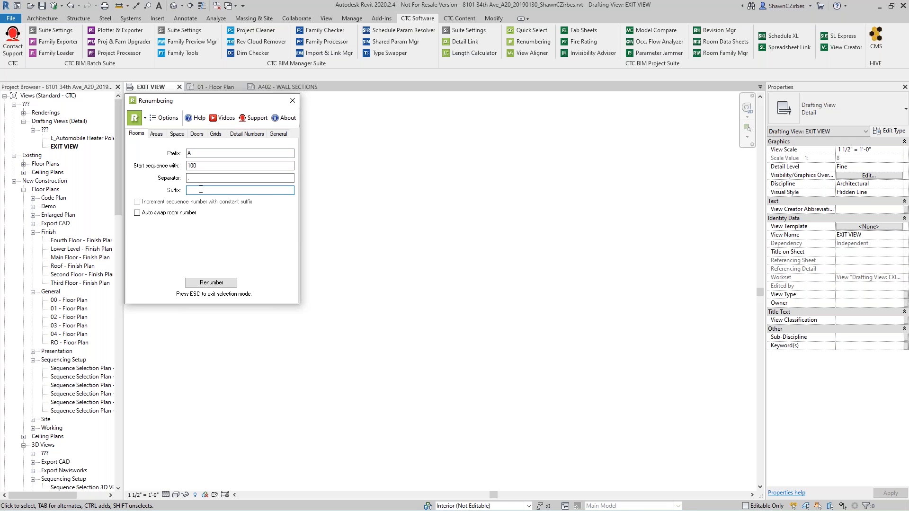
text(3)
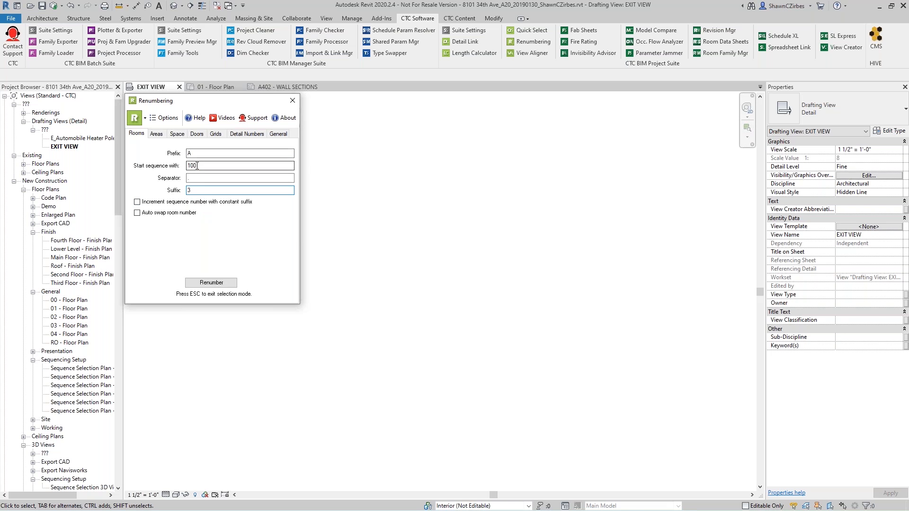
Clear the suffix, prefix and separator from the room numbering settings.
double_click(192, 190)
key(BackSpace)
double_click(193, 154)
key(BackSpace)
click(197, 181)
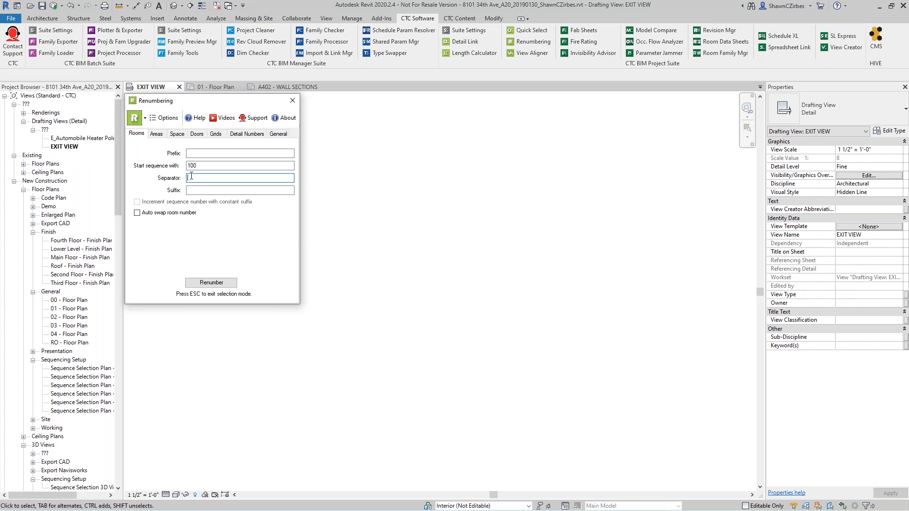
Try the room number prefix "A." with the suffix "-3".
click(190, 154)
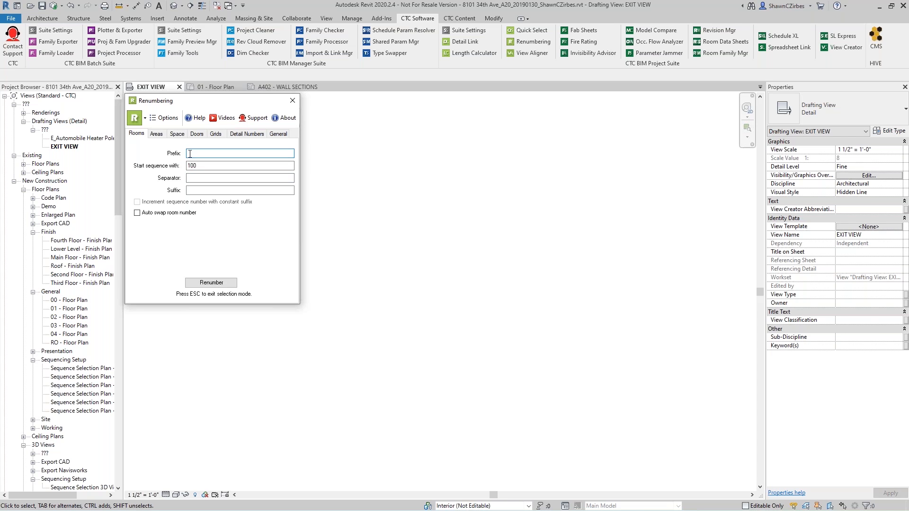
text(A.)
click(197, 190)
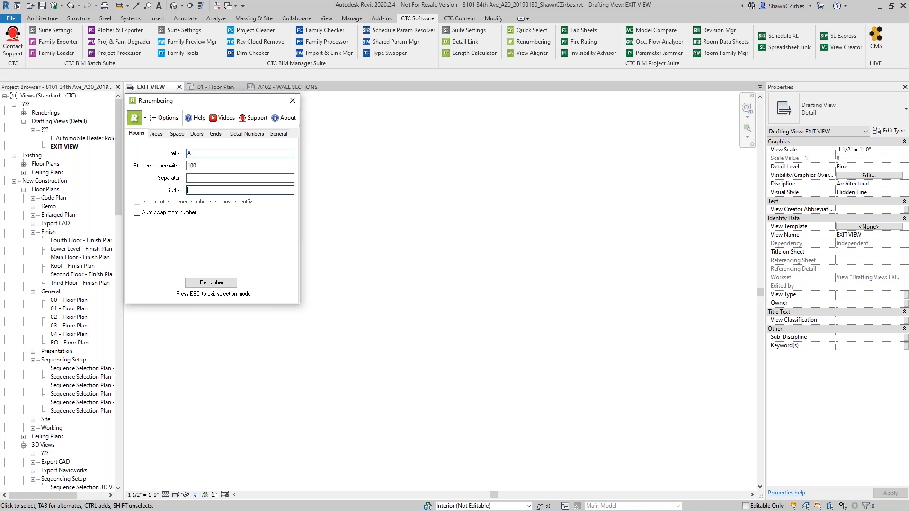
text(-)
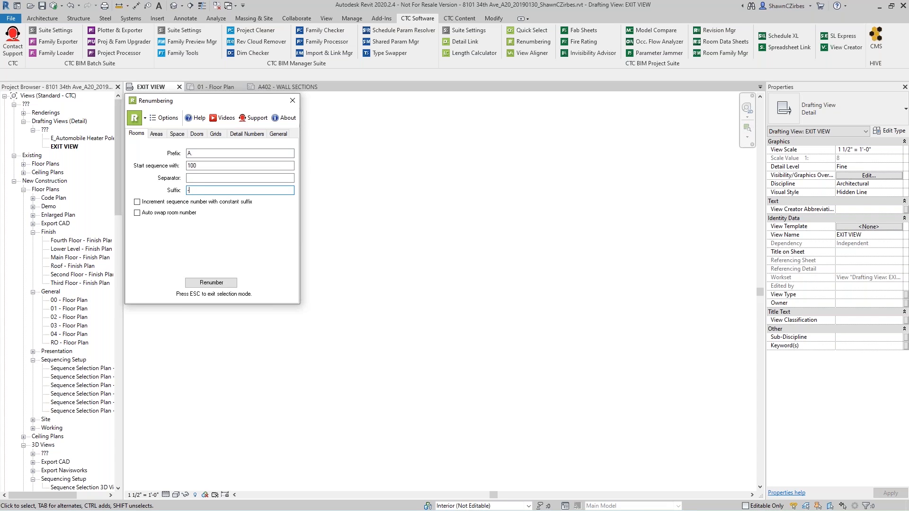
text(3)
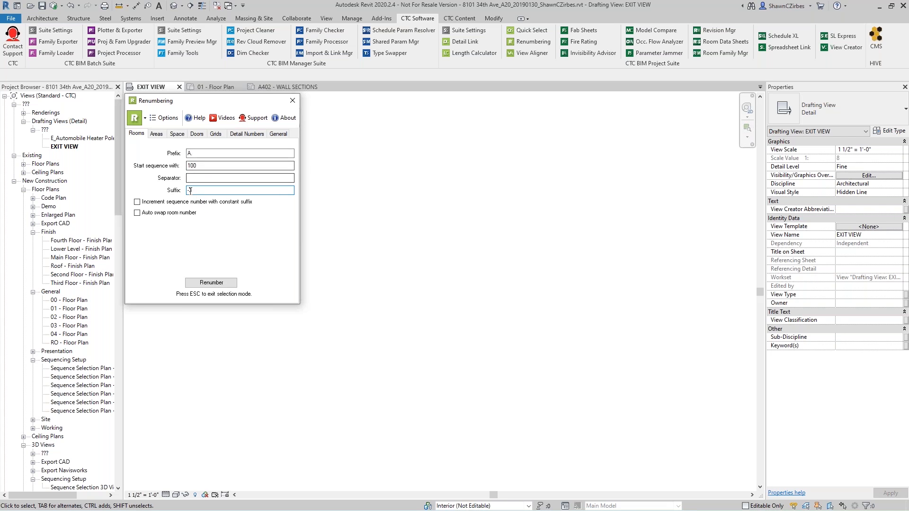
Clear the room number prefix and suffix again, keeping the starting sequence of 100.
double_click(199, 166)
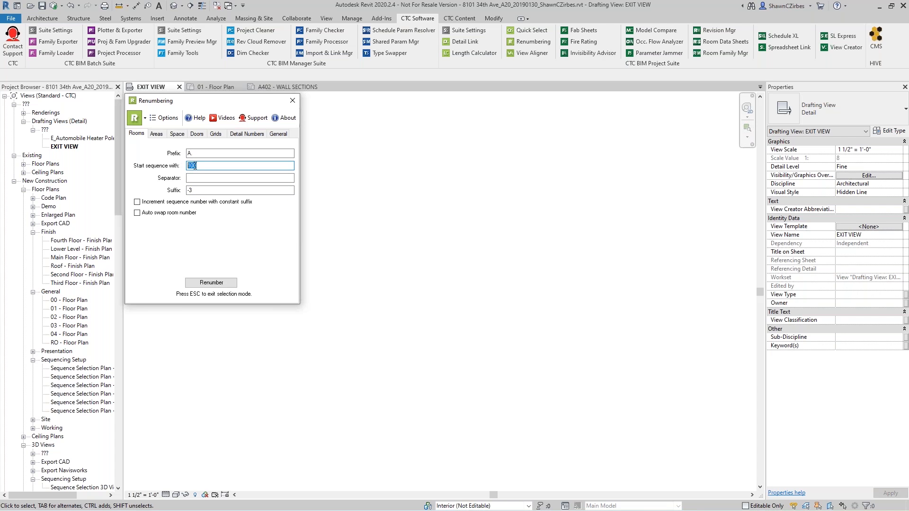
drag(202, 153, 178, 154)
key(Delete)
drag(194, 190, 189, 190)
key(Delete)
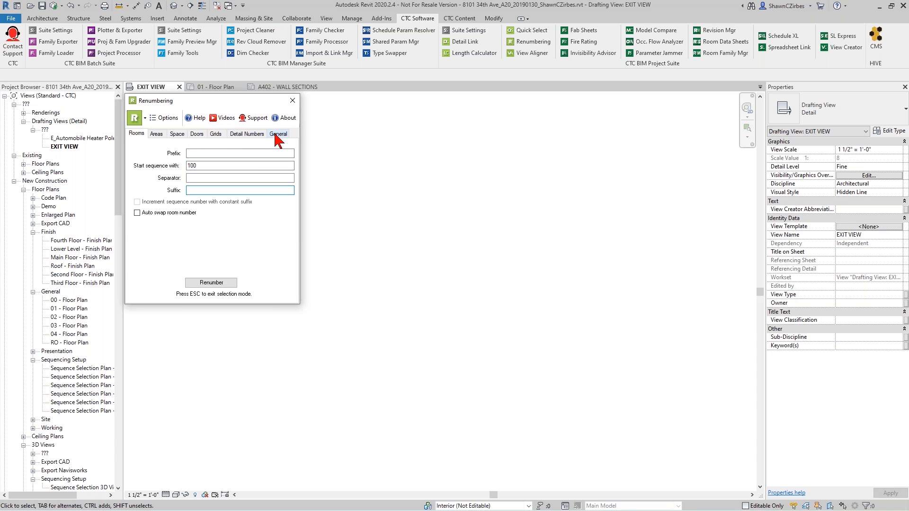
Review the renumbering settings for areas, spaces, doors, grids, detail numbers and general family instances, ending back at rooms.
click(157, 134)
click(176, 136)
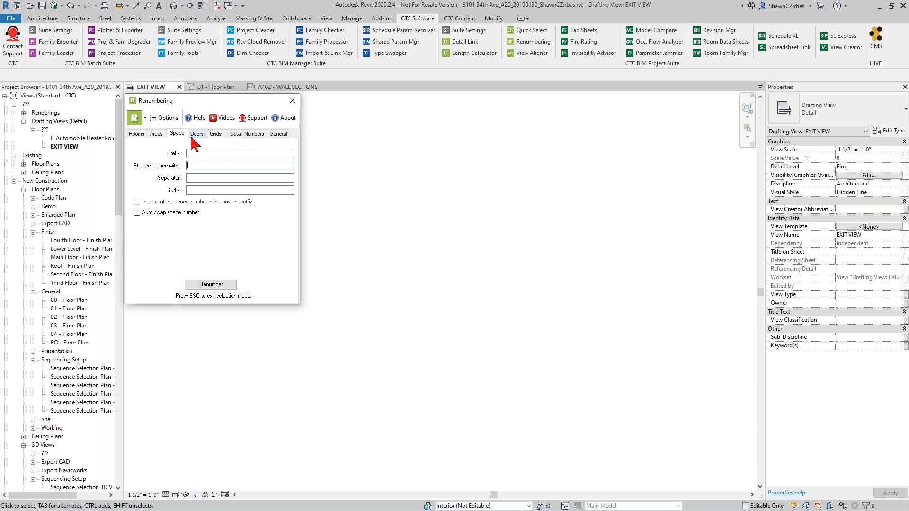
click(197, 134)
click(215, 134)
click(243, 133)
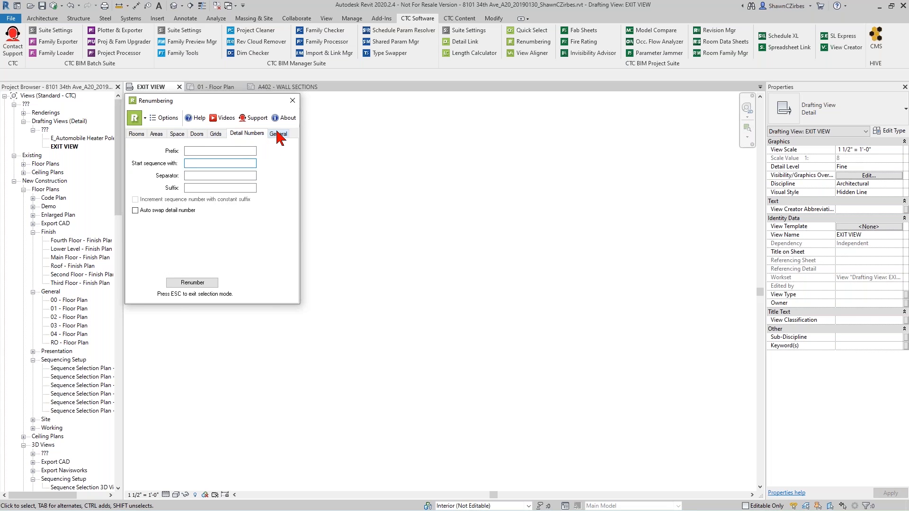
click(278, 135)
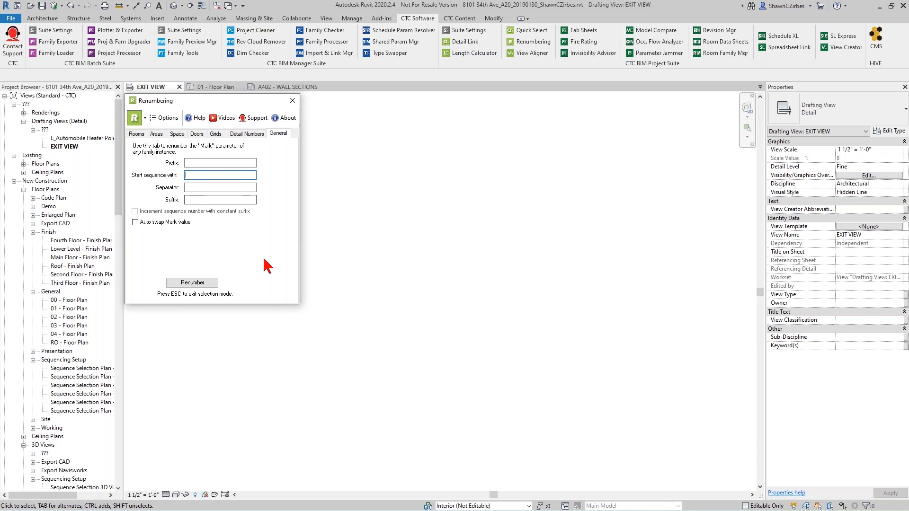
click(137, 134)
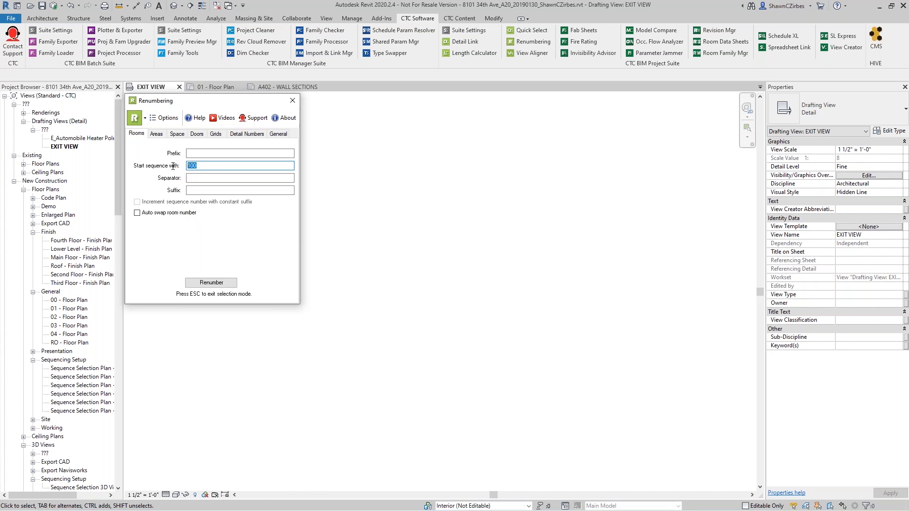
Switch to the 01 - Floor Plan view and enable automatic swapping of room numbers.
click(215, 87)
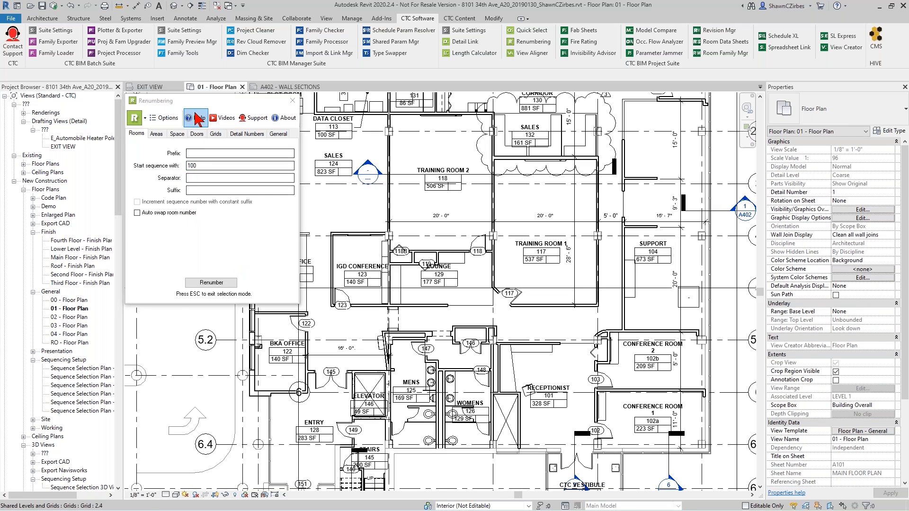
mouse_move(194, 105)
mouse_down()
mouse_move(202, 112)
mouse_move(194, 99)
mouse_move(186, 105)
mouse_up()
click(269, 86)
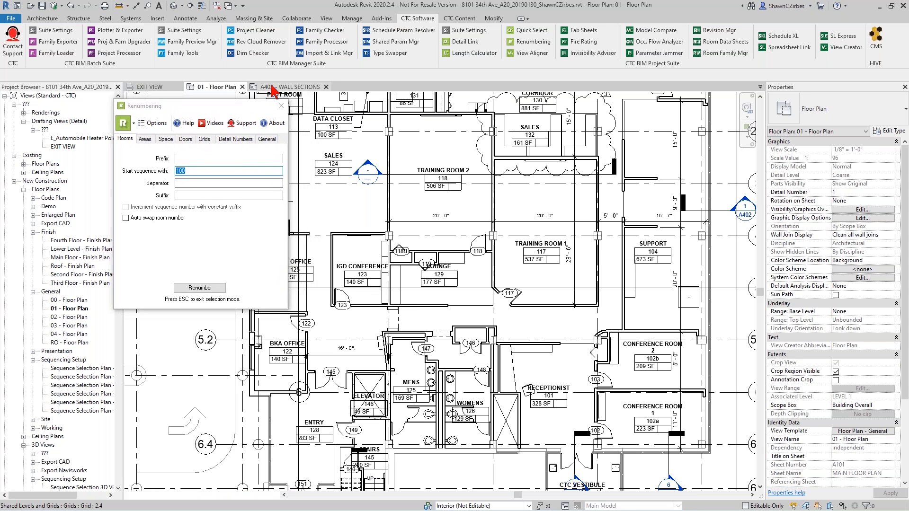
drag(303, 87, 227, 91)
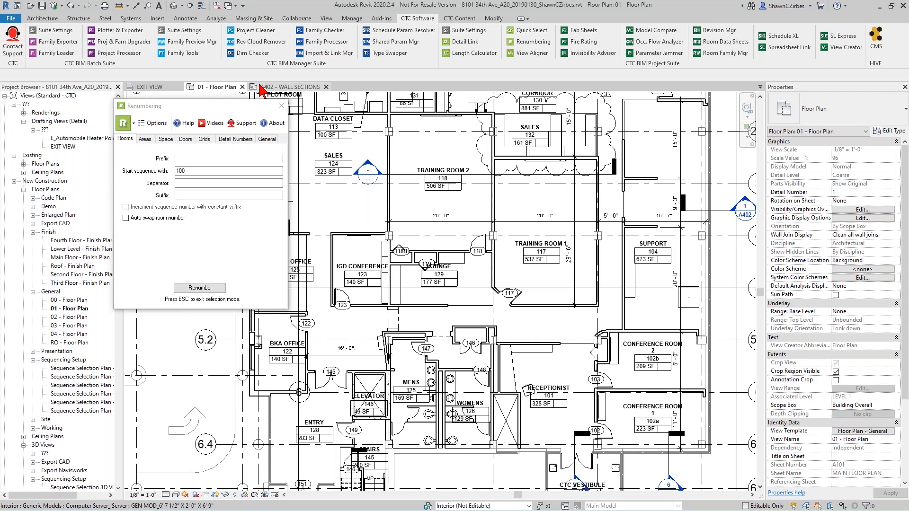
drag(217, 106, 229, 103)
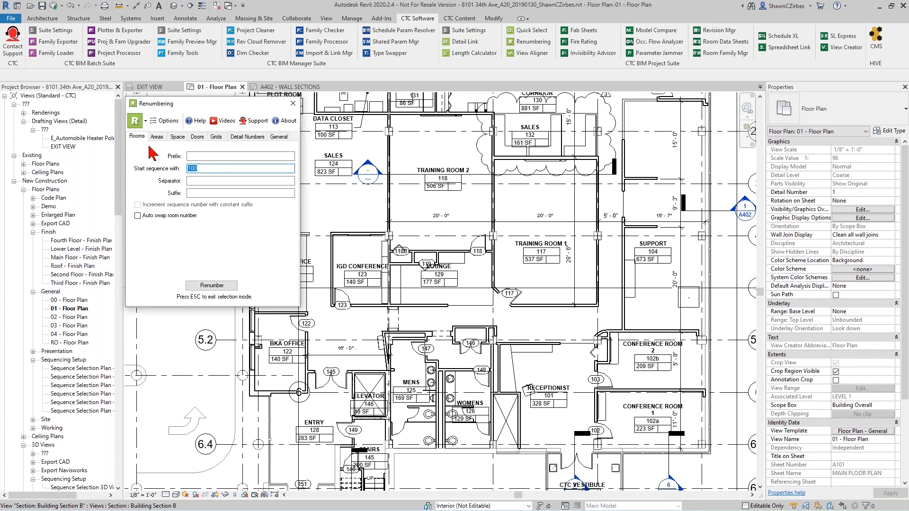
click(208, 168)
click(169, 217)
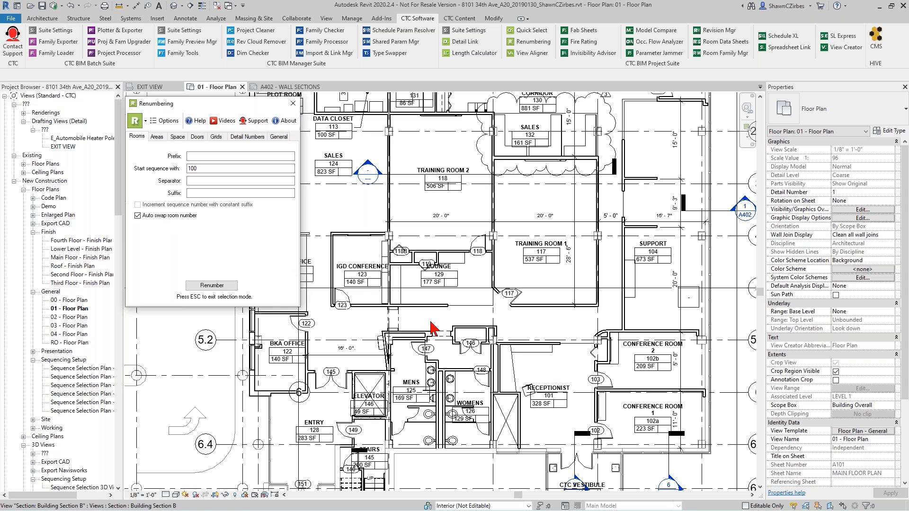
Move the CTC Vestibule room tag clear of the A402 section marker.
middle_drag(532, 334, 547, 263)
click(620, 434)
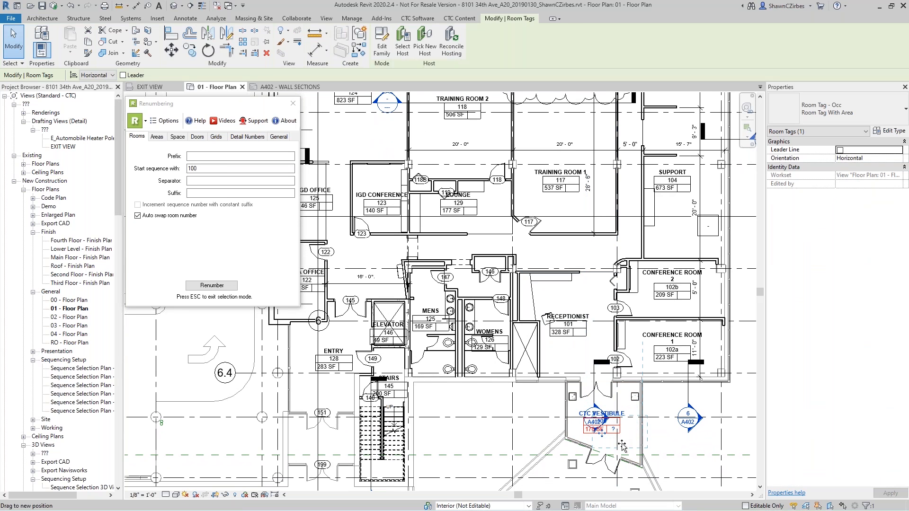
key(alt)
click(622, 446)
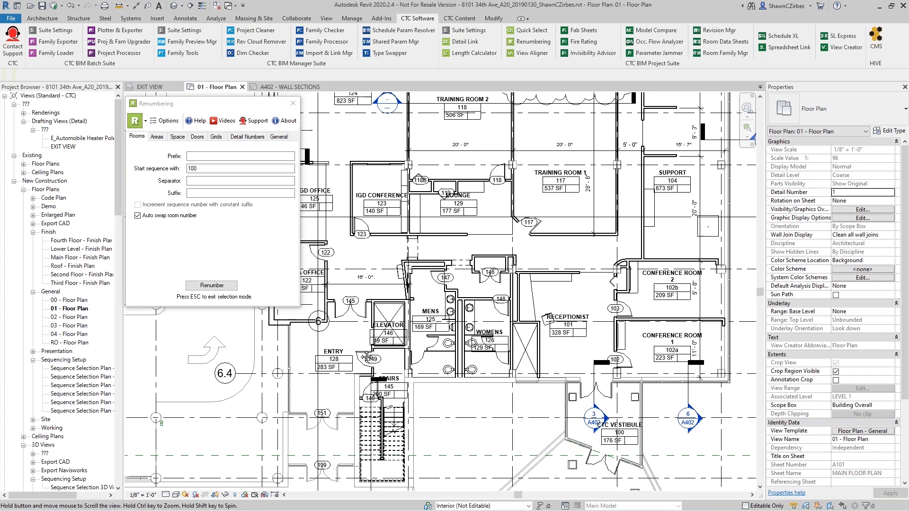
Start renumbering rooms, assigning 100 to Entry, 101 to BKA Office and 102 to IGD Office, accepting the duplicate number.
middle_drag(326, 326, 346, 350)
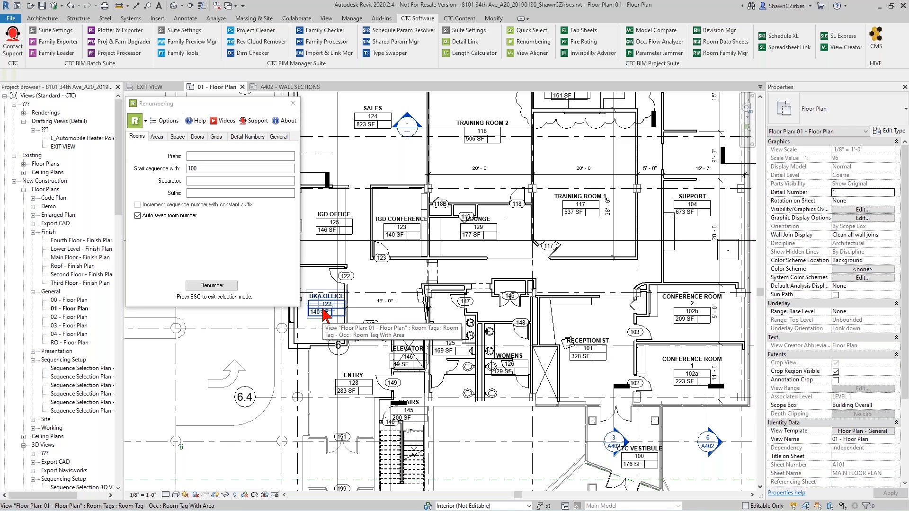
click(222, 286)
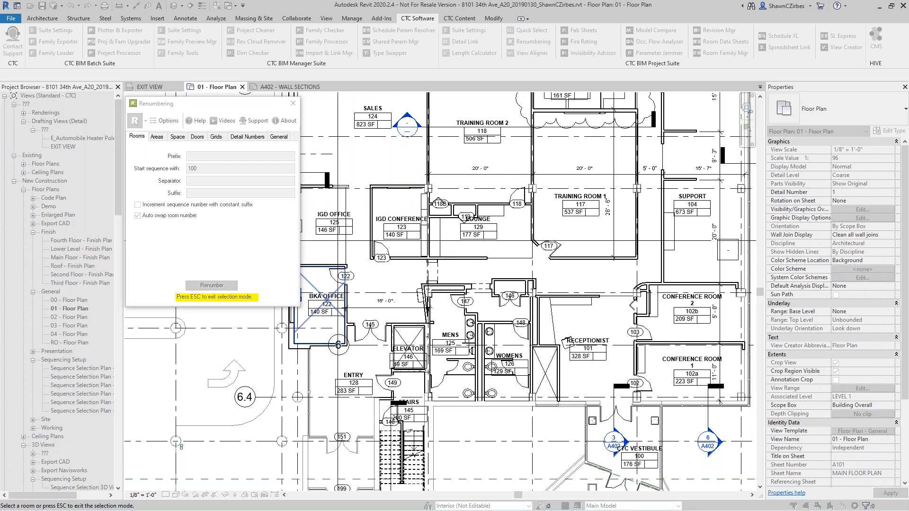
click(324, 417)
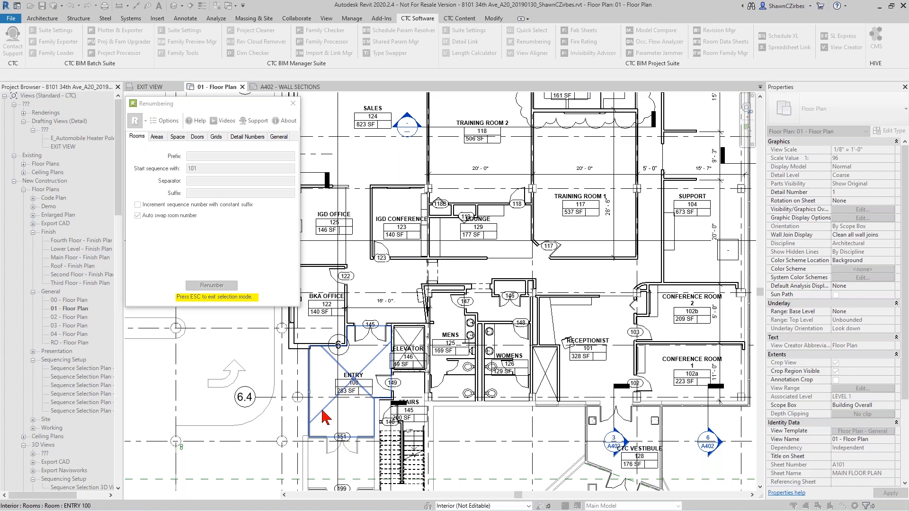
click(312, 328)
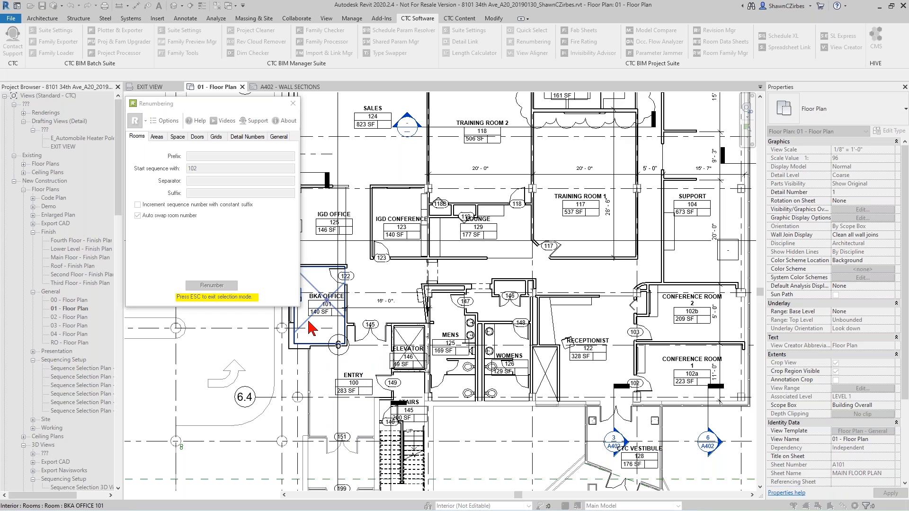
click(374, 232)
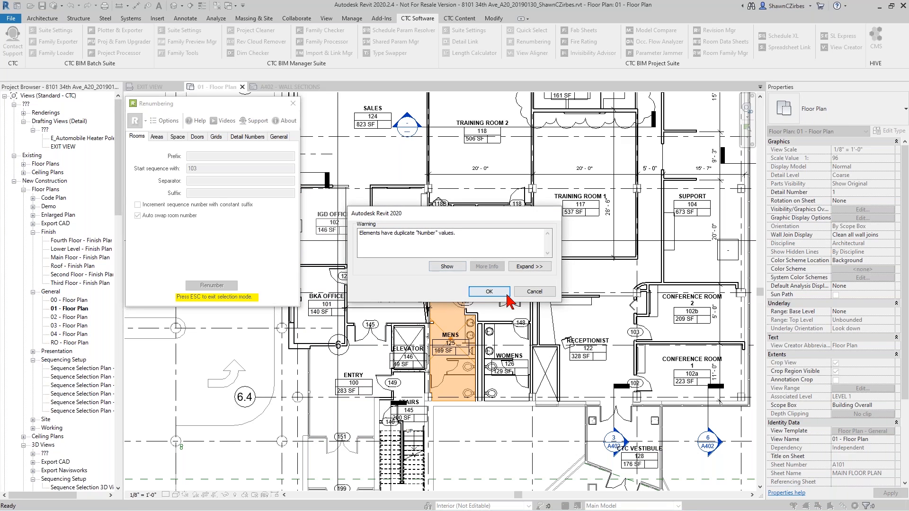
click(489, 291)
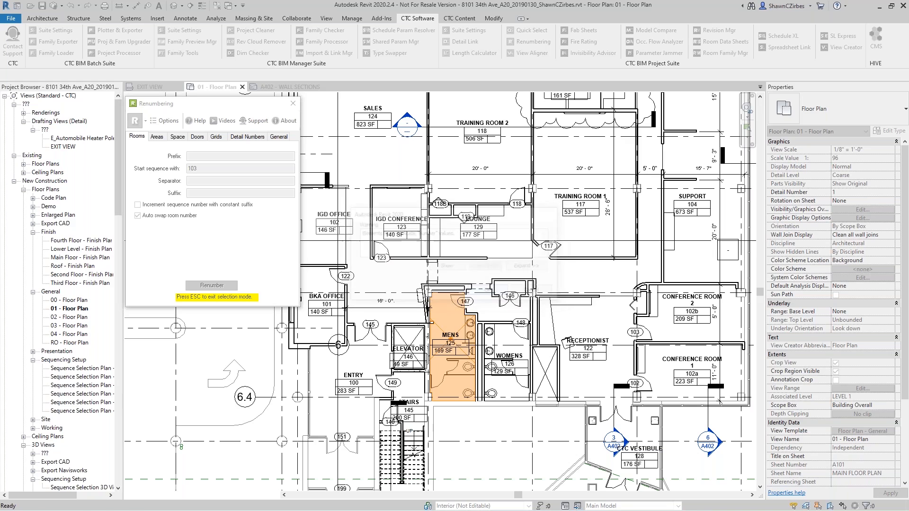
Continue the room sequence with IGD Conference as 103, Lounge as 104 and Training Room 1 as 105.
click(388, 215)
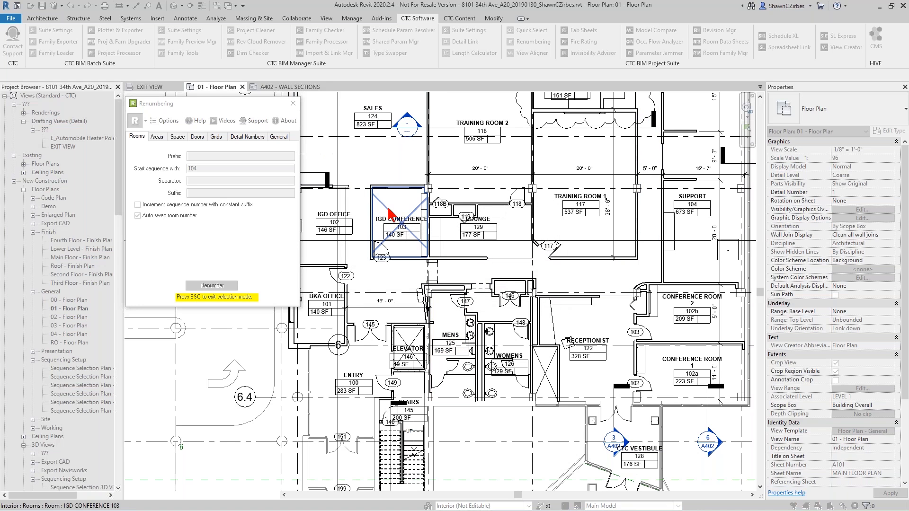
click(495, 244)
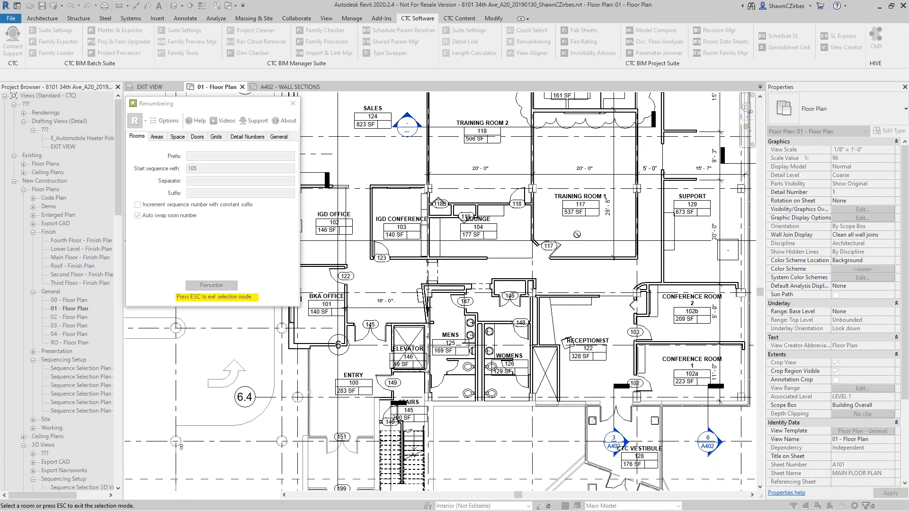
click(556, 219)
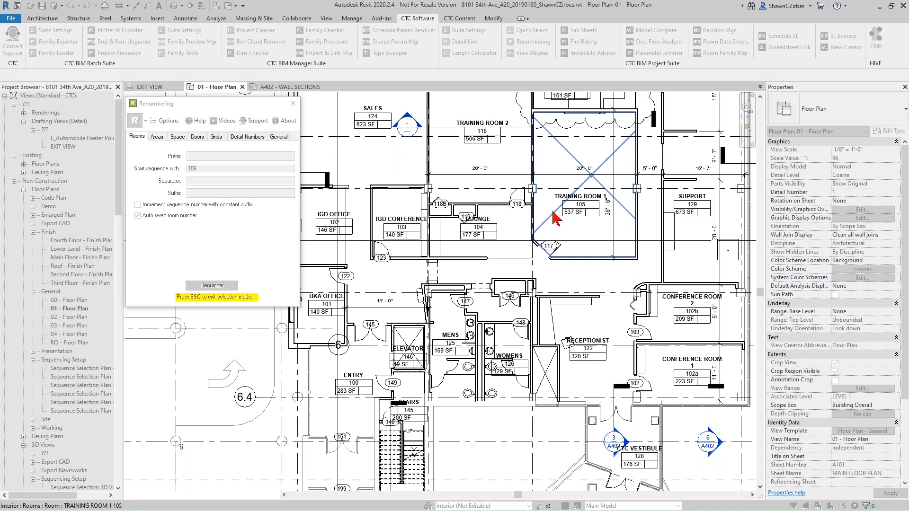
Renumber Receptionist as 106, Conference Room 1 as 107, Conference Room 2 as 108 and Support as 109, ending room selection.
click(602, 332)
click(676, 363)
click(670, 305)
click(689, 221)
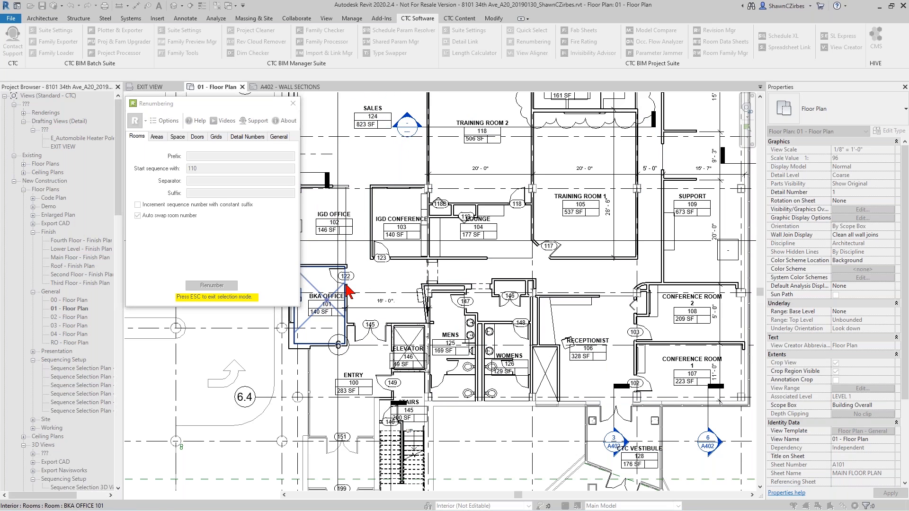
key(Escape)
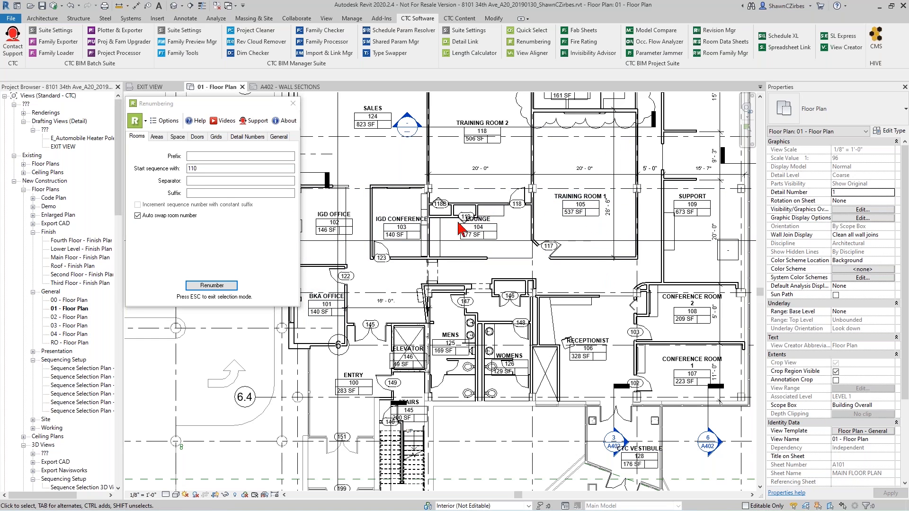
Set door renumbering to room-based numbering using the To Room and New Construction phase, with automatic door number swapping enabled.
click(197, 137)
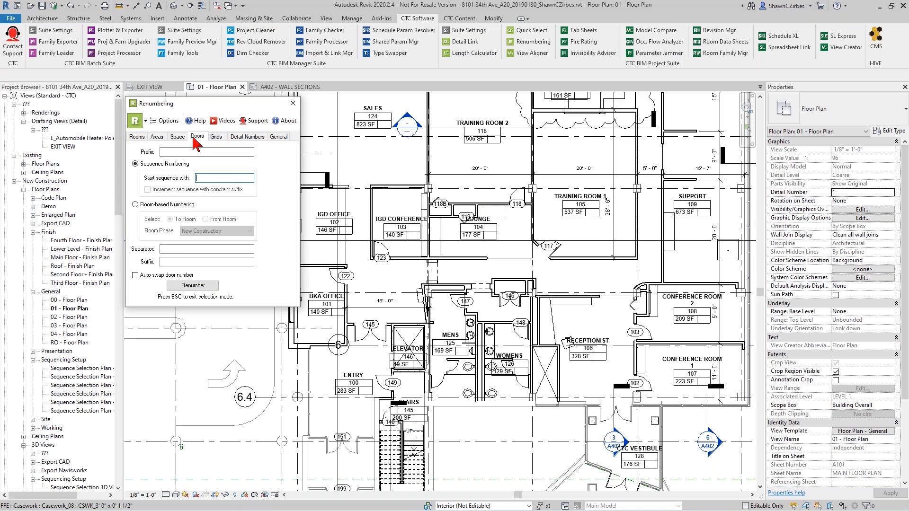
click(187, 152)
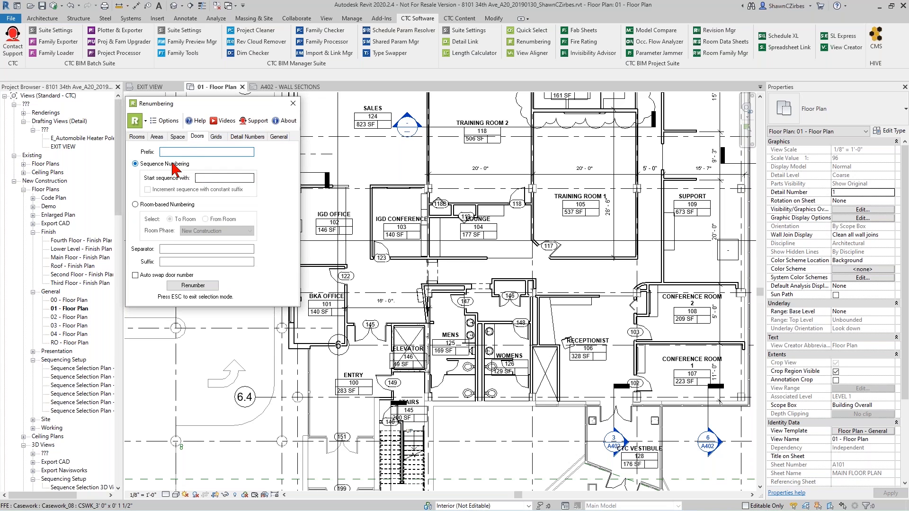
click(137, 136)
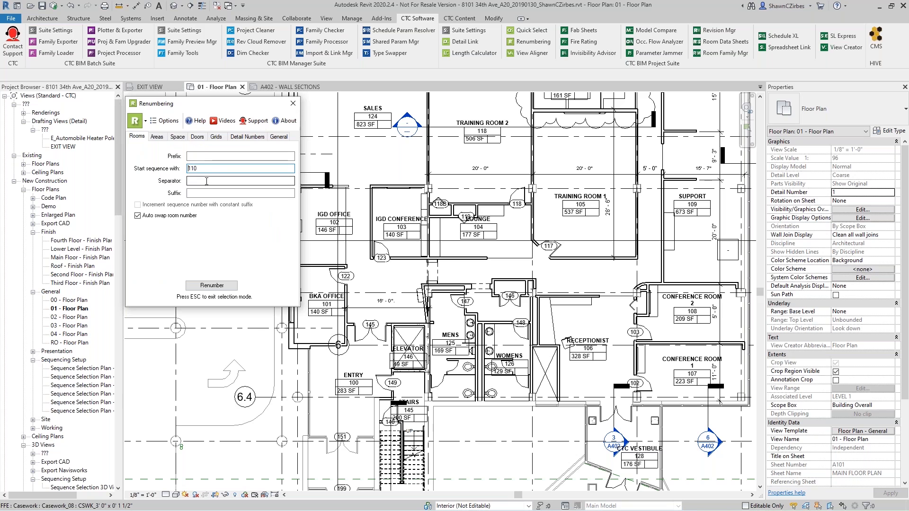
click(197, 136)
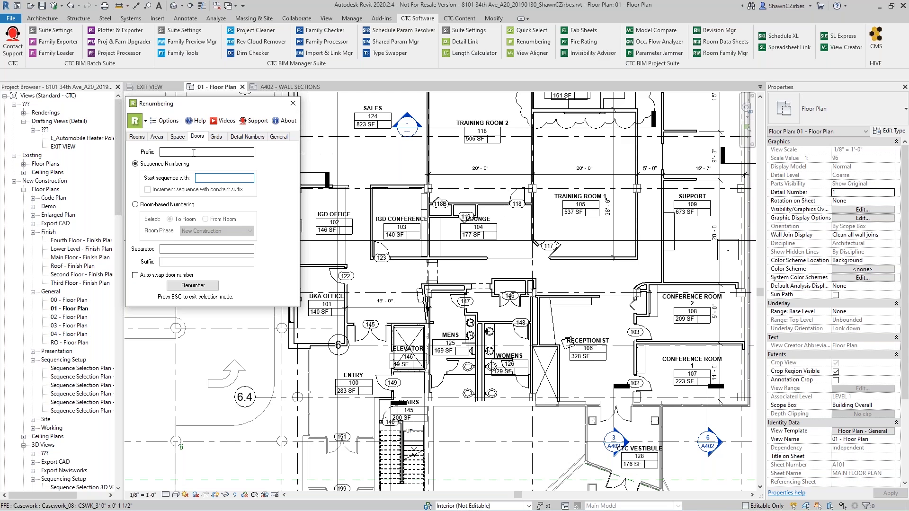
click(171, 152)
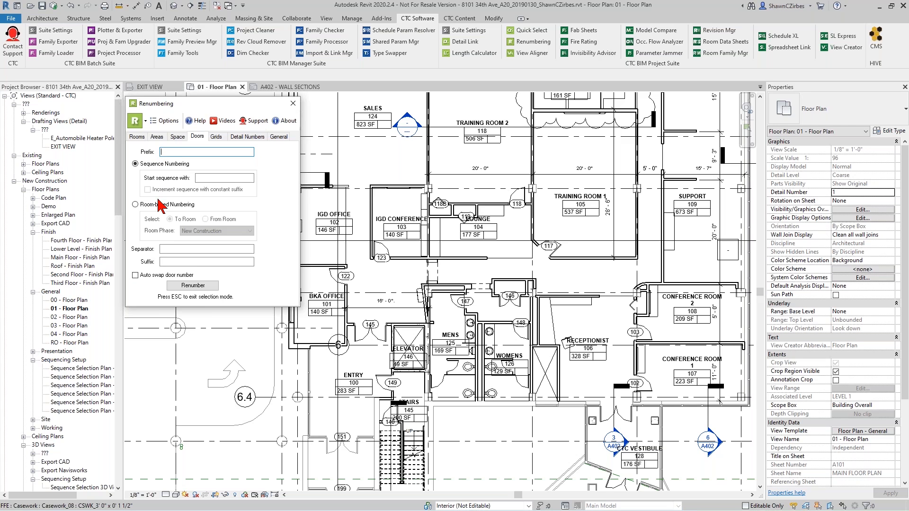
click(146, 205)
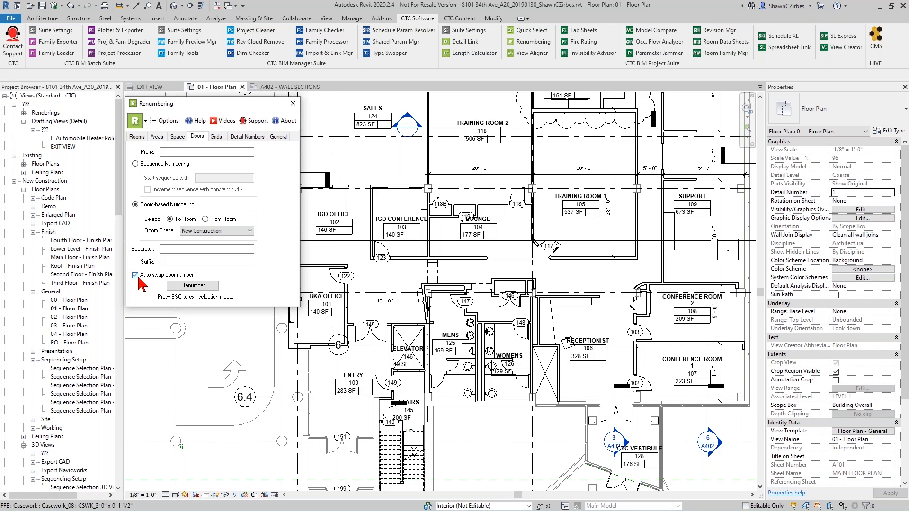
Start renumbering doors and give the BKA Office door its room's number, 101.
click(171, 287)
click(353, 281)
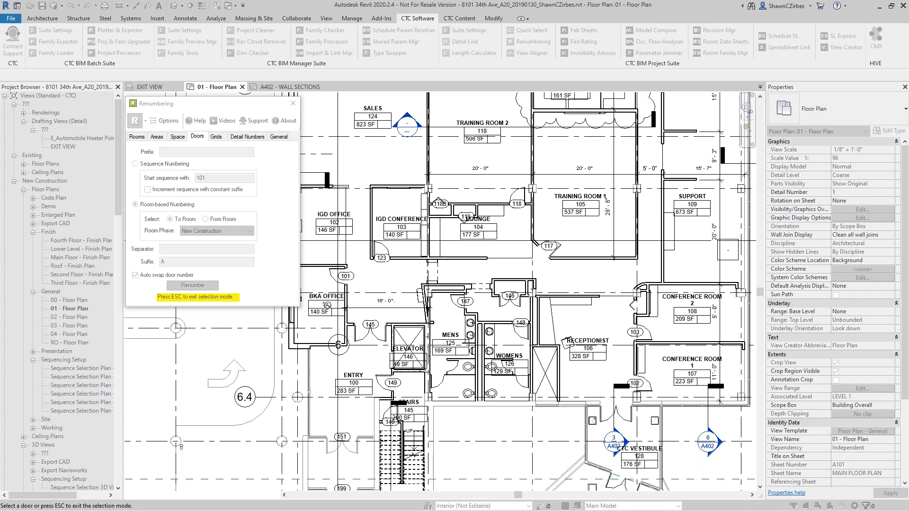
Give the IGD Conference door number 103, Training Room 1 door 105 and the two Training Room 2 doors 118A and 118B.
click(381, 248)
click(567, 241)
scroll(516, 195, up, 4)
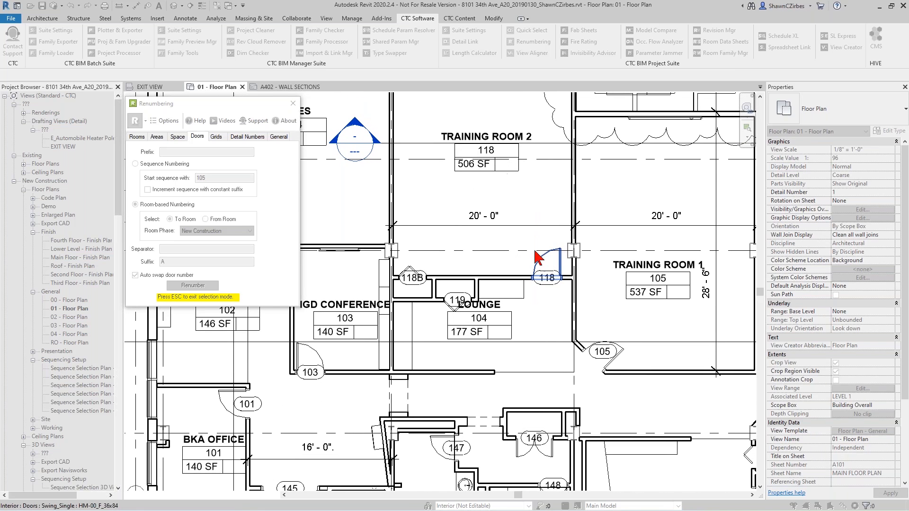
click(541, 265)
click(541, 265)
click(412, 274)
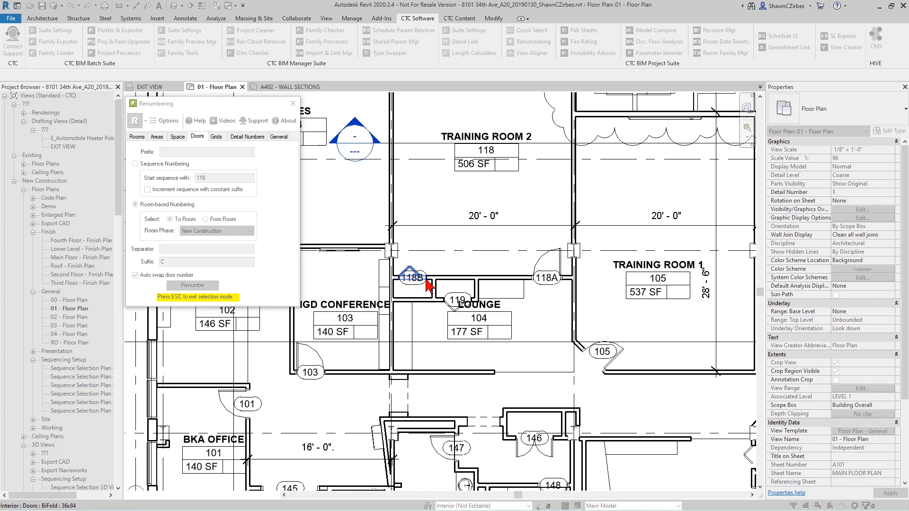
Renumber the Conference Room 1 door as 107 and the Conference Room 2 door as 108, ending door selection.
scroll(428, 284, down, 3)
middle_drag(530, 288, 387, 190)
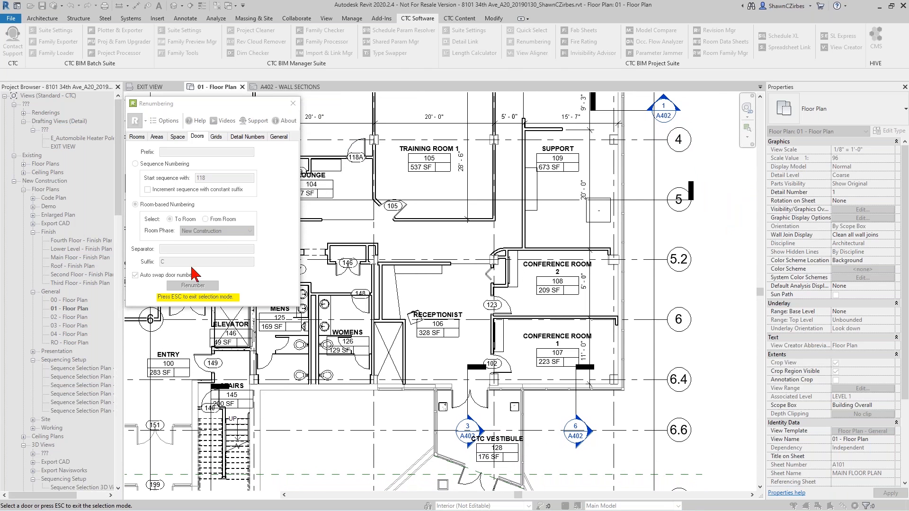
click(511, 367)
click(511, 311)
middle_drag(511, 311, 571, 333)
middle_drag(496, 327, 598, 369)
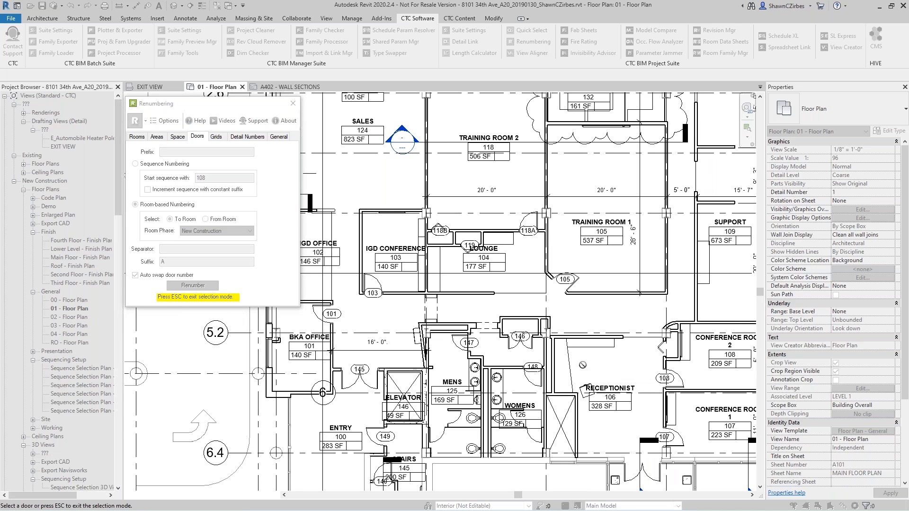
key(Escape)
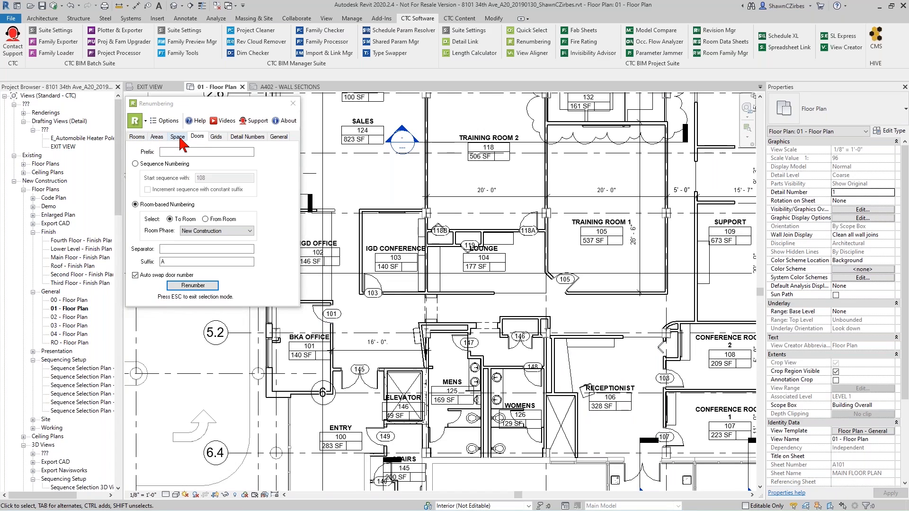
Review the renumbering settings available for spaces and grids.
click(179, 137)
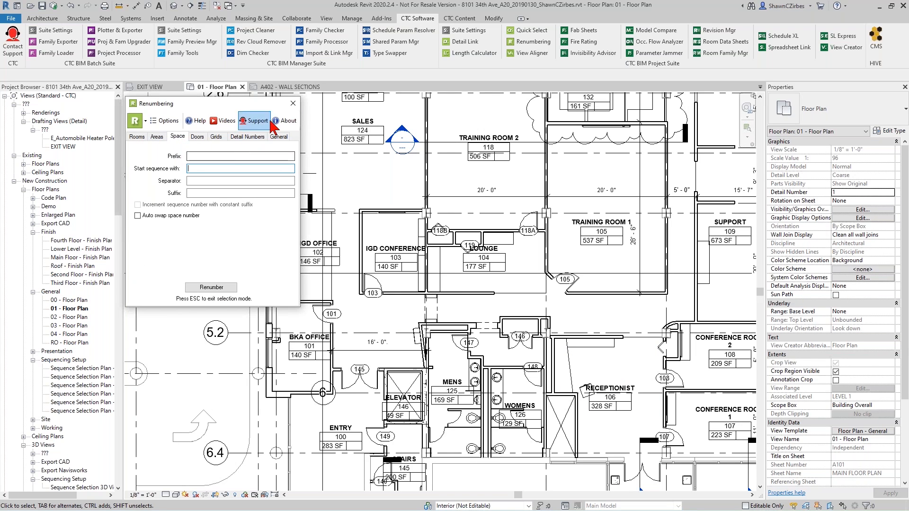
click(216, 136)
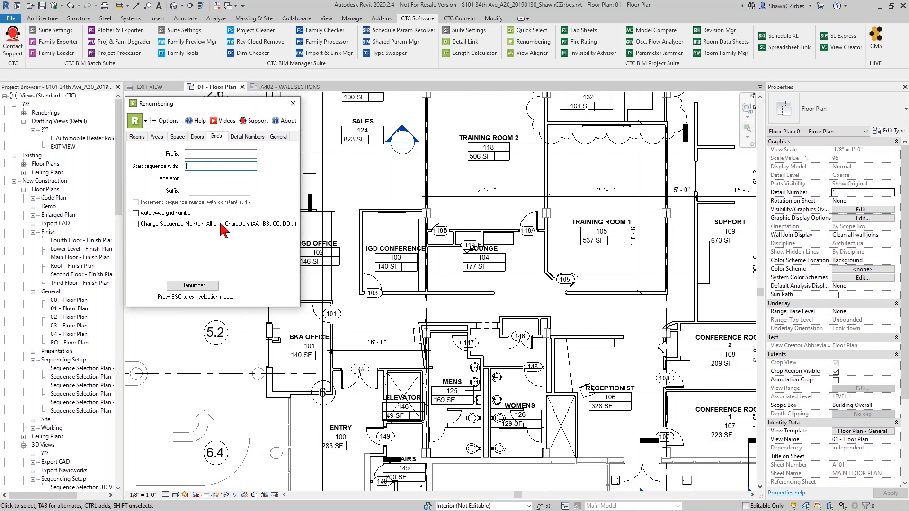
scroll(284, 454, down, 1)
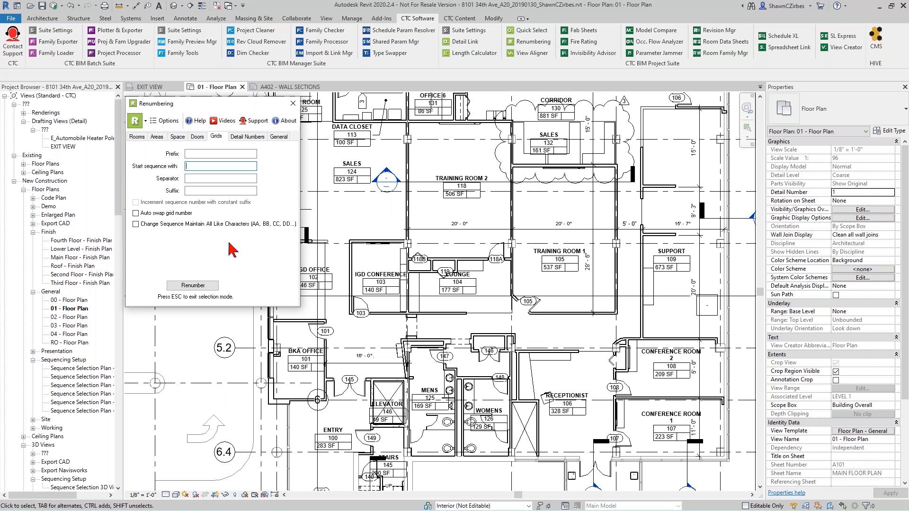
Switch the renumbering to detail numbers and bring up the sheet A402 - WALL SECTIONS.
click(250, 138)
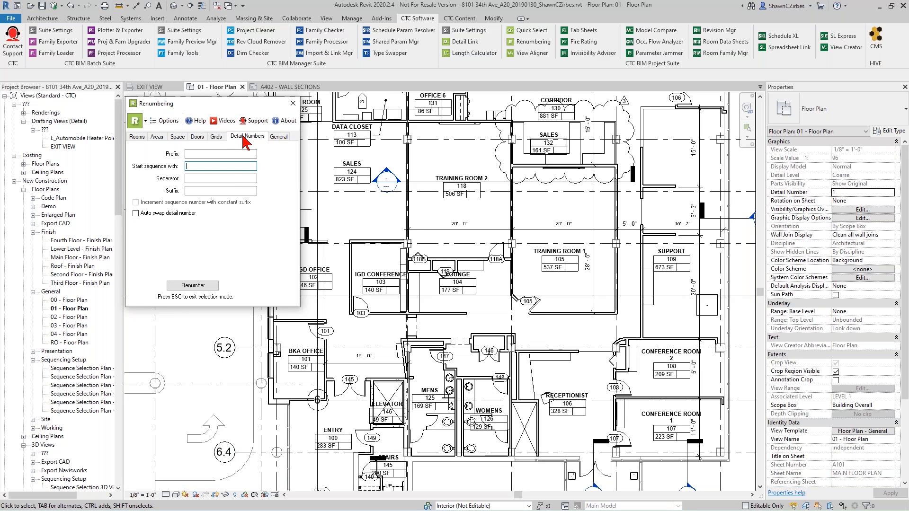
click(271, 89)
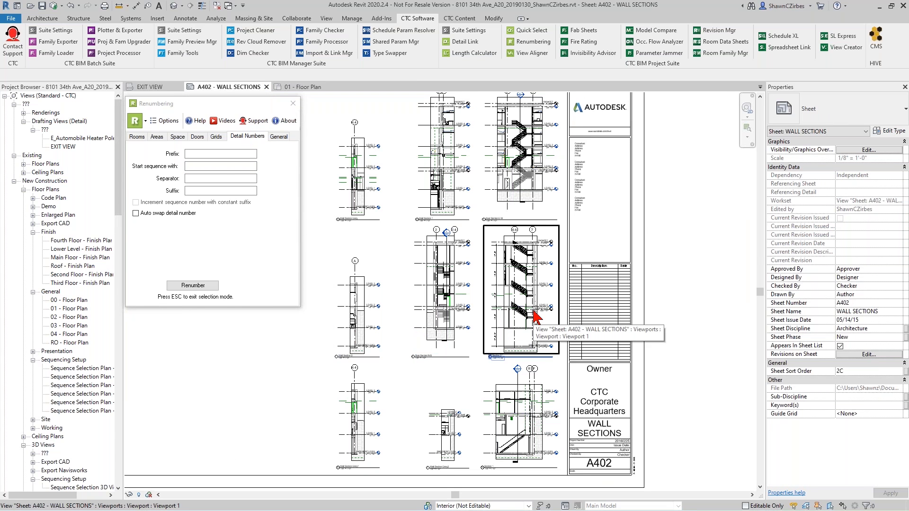
scroll(708, 243, up, 2)
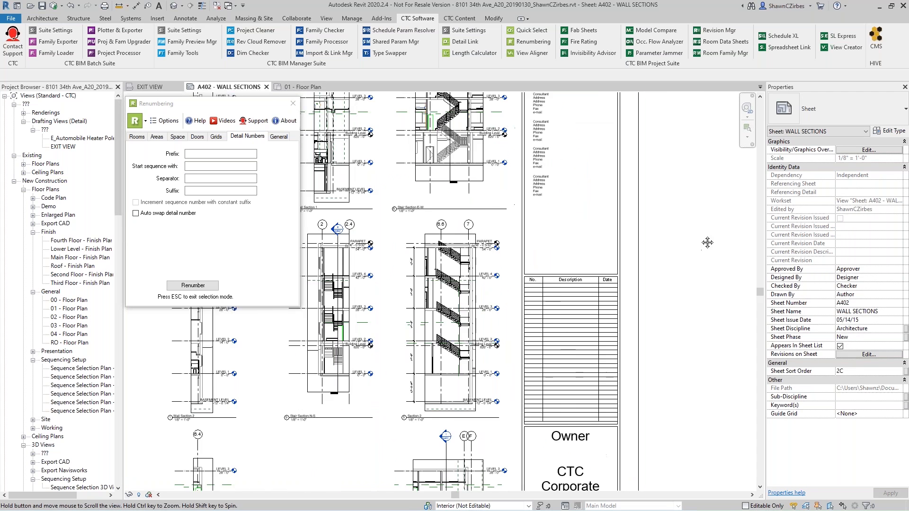
middle_drag(708, 242, 760, 218)
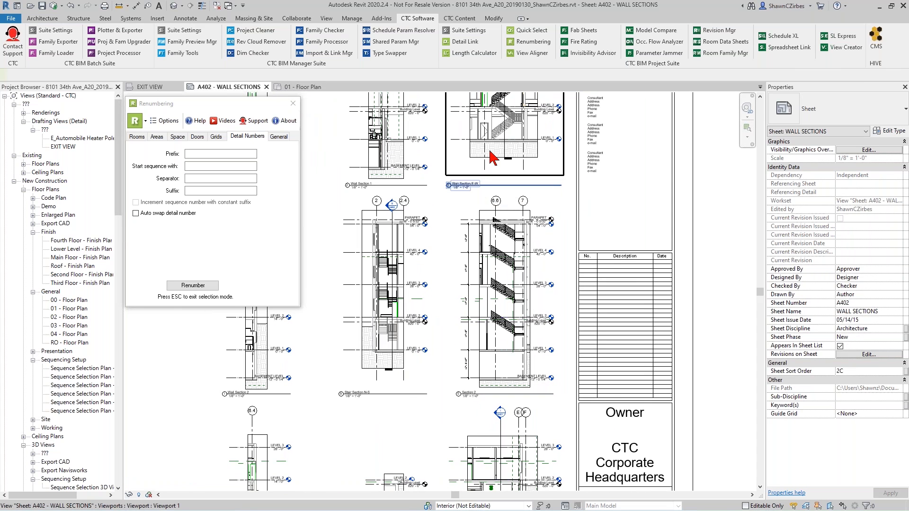
Try to change the Stair Section E-W viewport's detail number to 6 directly on the sheet.
click(493, 158)
scroll(472, 165, up, 4)
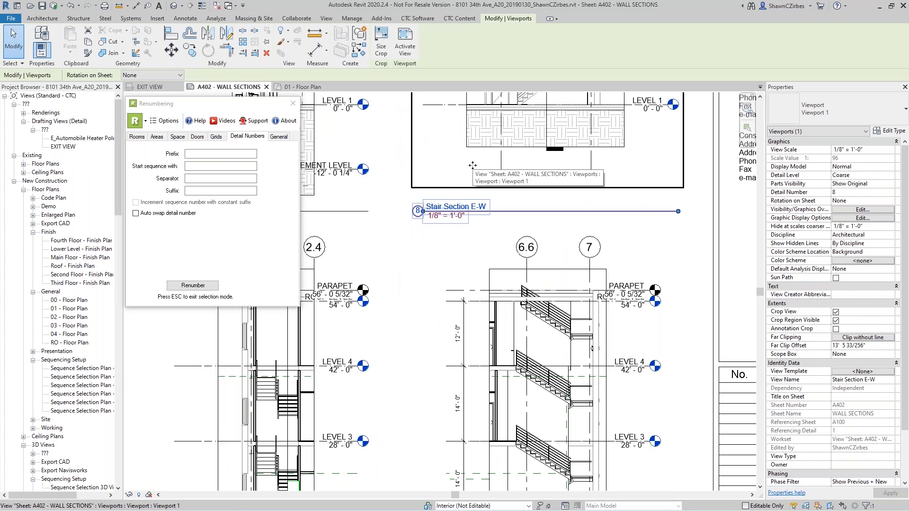
click(417, 210)
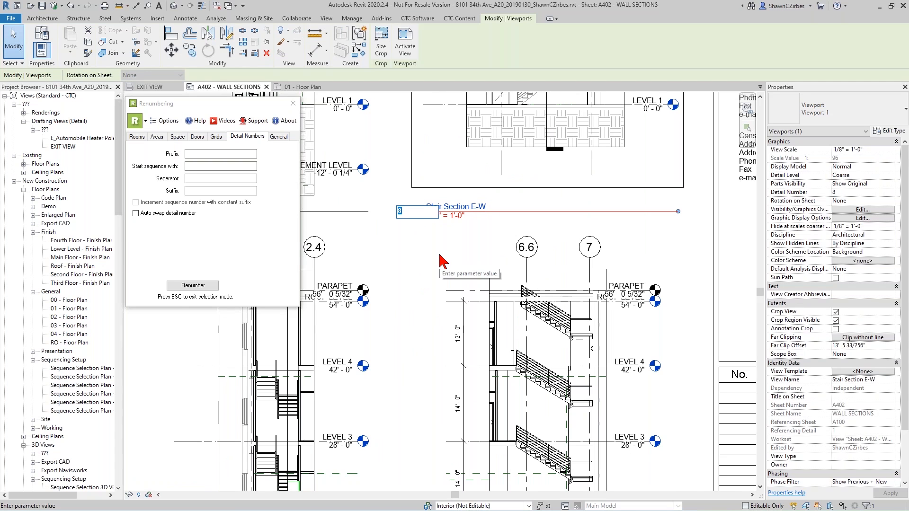
text(6)
key(Return)
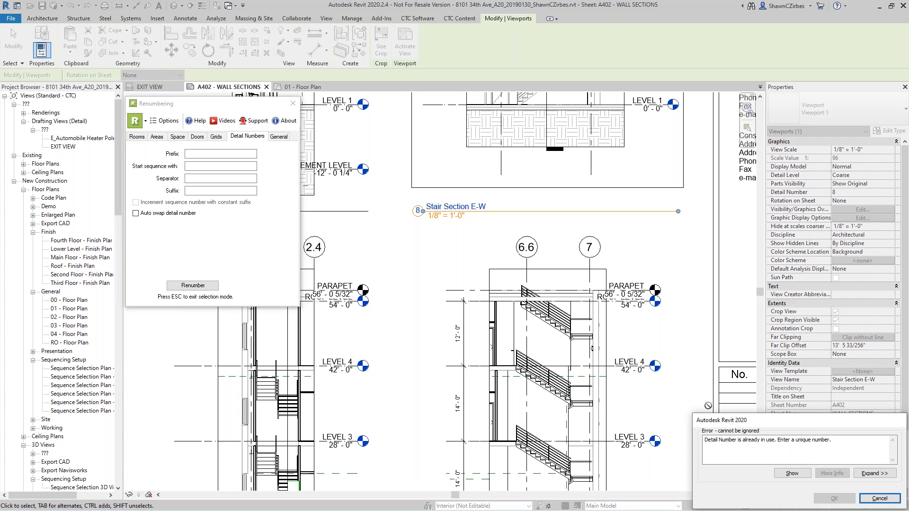
drag(772, 418, 462, 222)
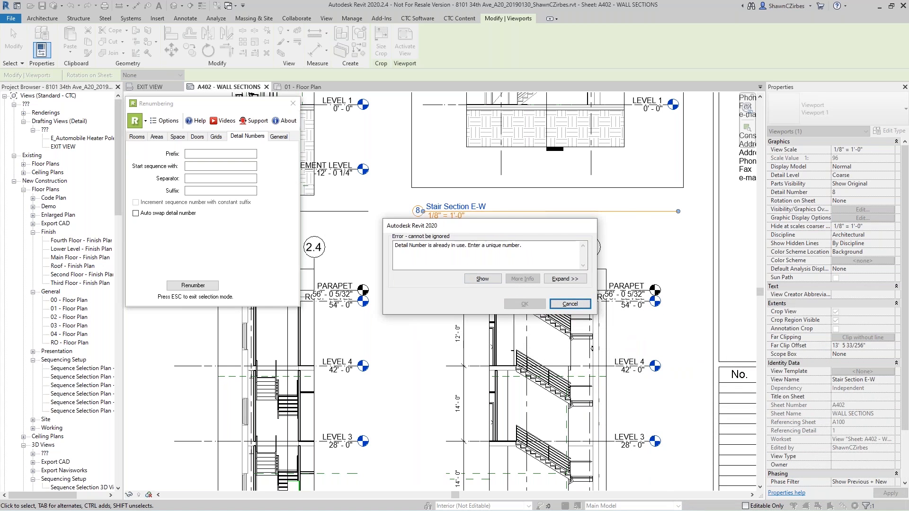
click(571, 304)
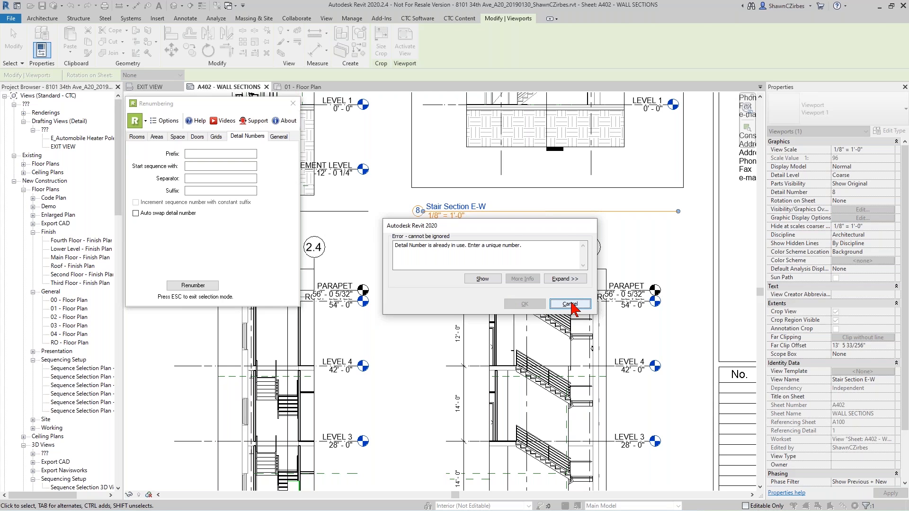
click(570, 304)
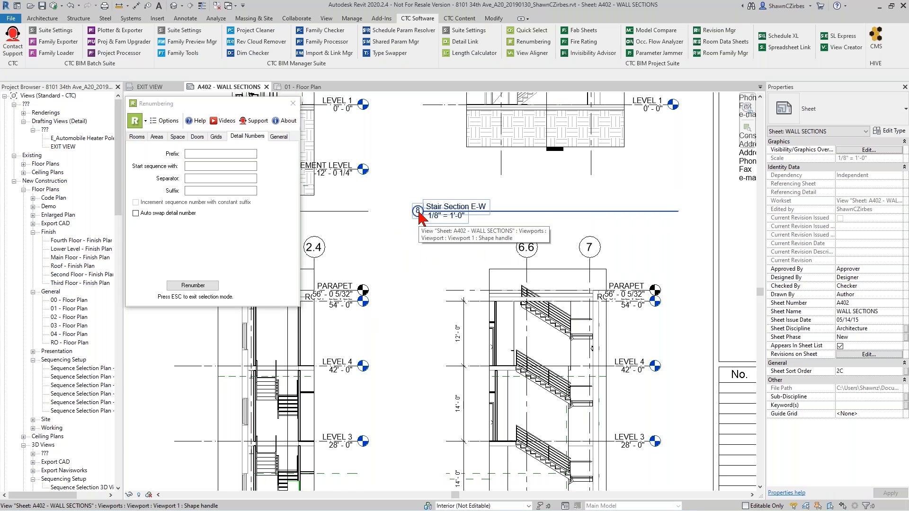
Set detail renumbering to prefix A with the sequence starting at 1, and enable automatic detail number swapping.
scroll(419, 217, down, 4)
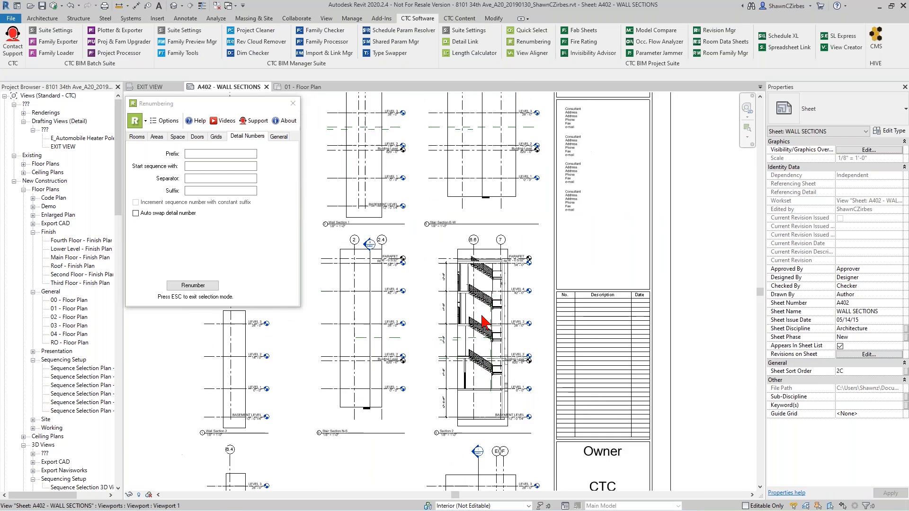
scroll(485, 322, down, 3)
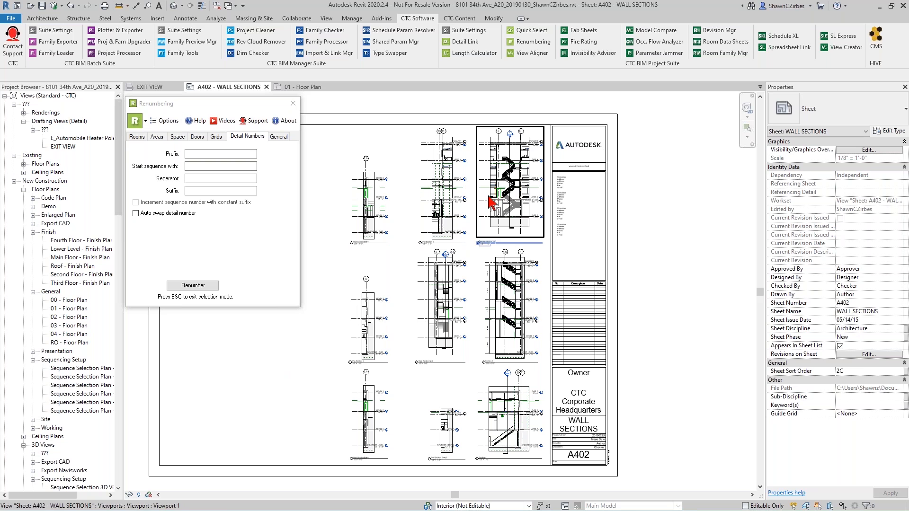
click(222, 153)
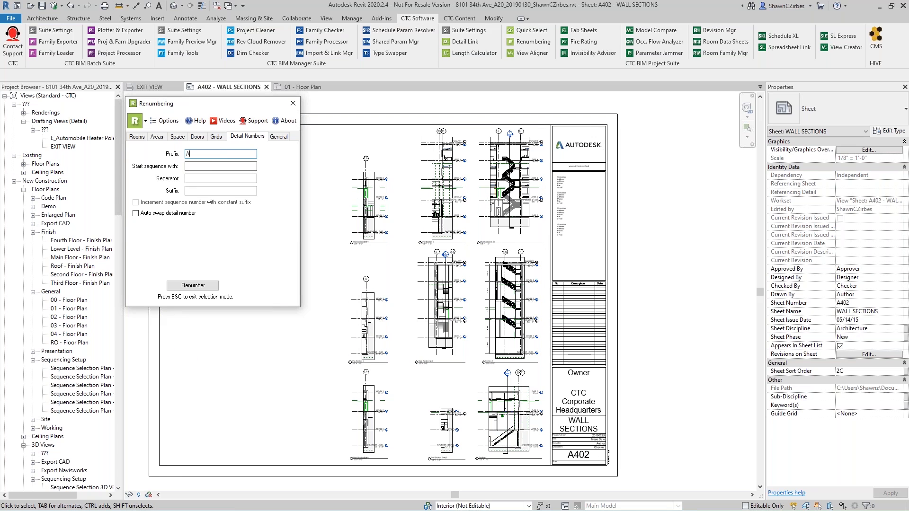
click(206, 166)
text(2)
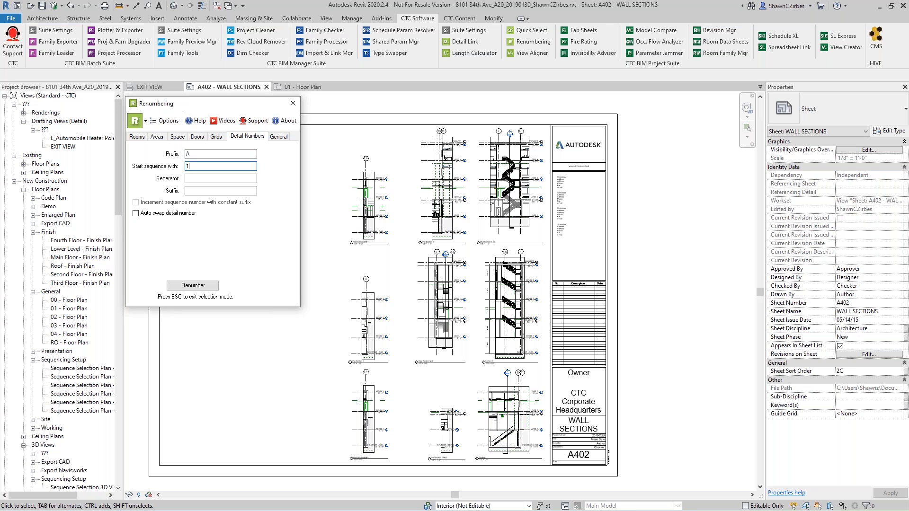
click(194, 213)
Clear the prefix from the detail renumbering settings, leaving 1 as the sequence start.
click(200, 153)
double_click(200, 153)
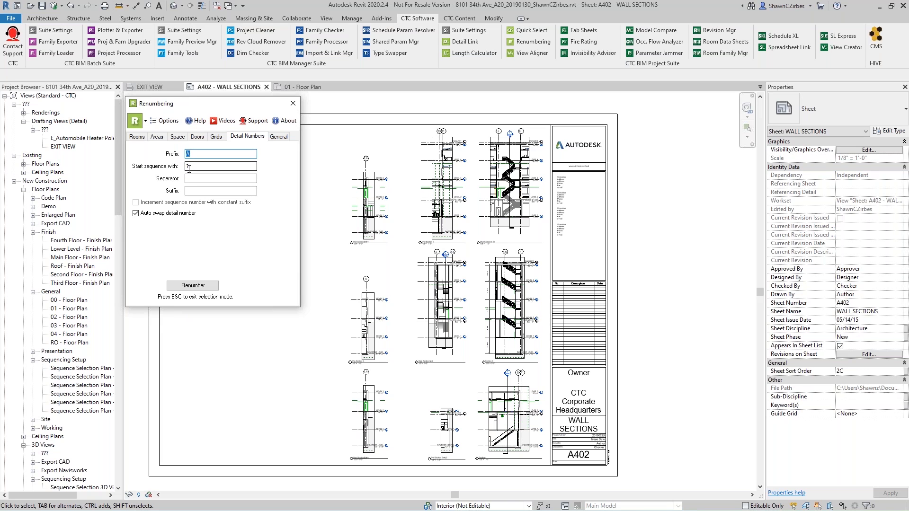
click(204, 166)
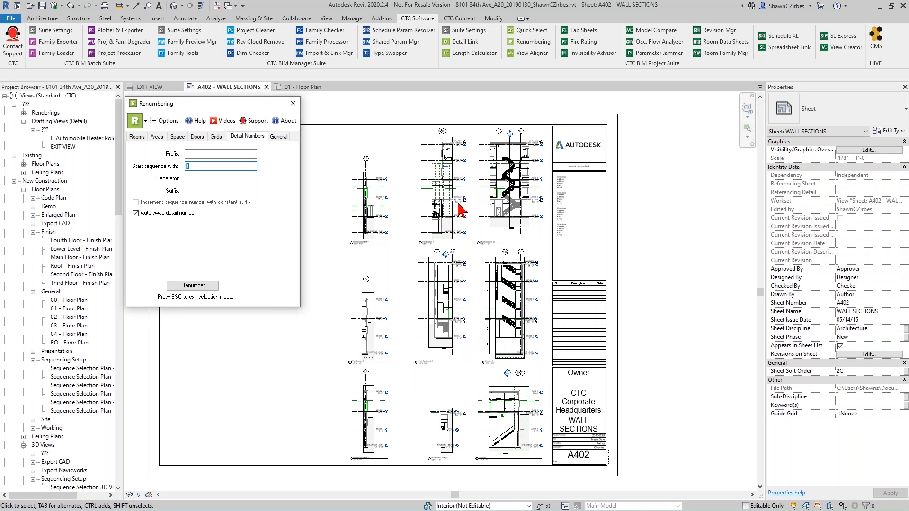
Start renumbering details and number the three sections in the sheet's right column 1 to 3 from top to bottom.
scroll(372, 239, up, 5)
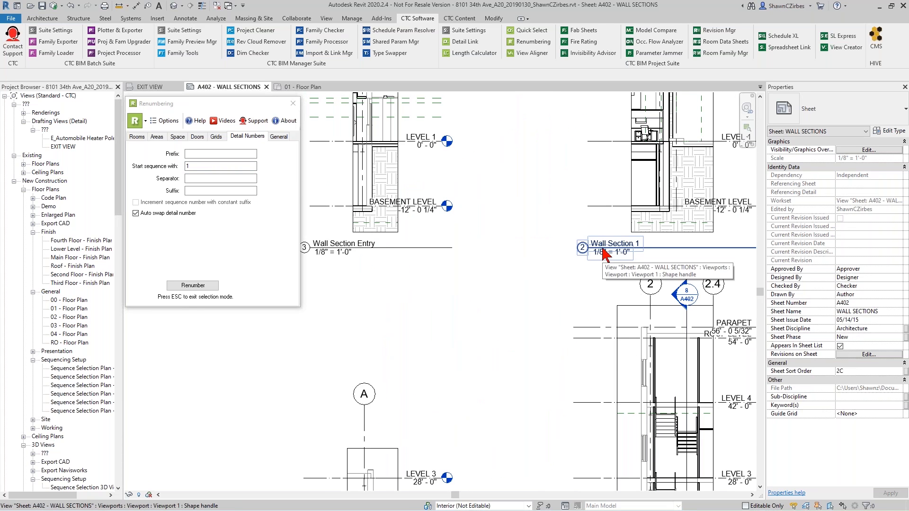
scroll(358, 281, down, 2)
middle_drag(358, 281, 348, 190)
middle_drag(346, 417, 346, 344)
scroll(493, 394, down, 3)
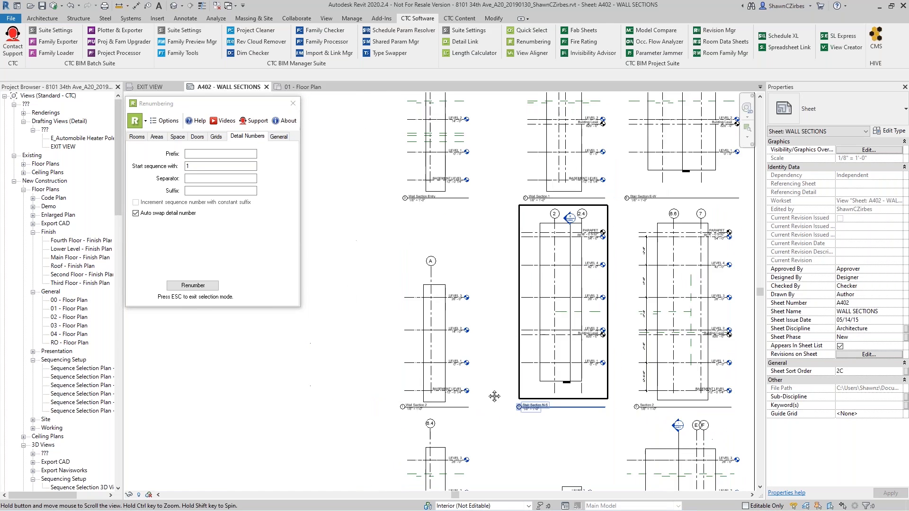
scroll(497, 356, down, 4)
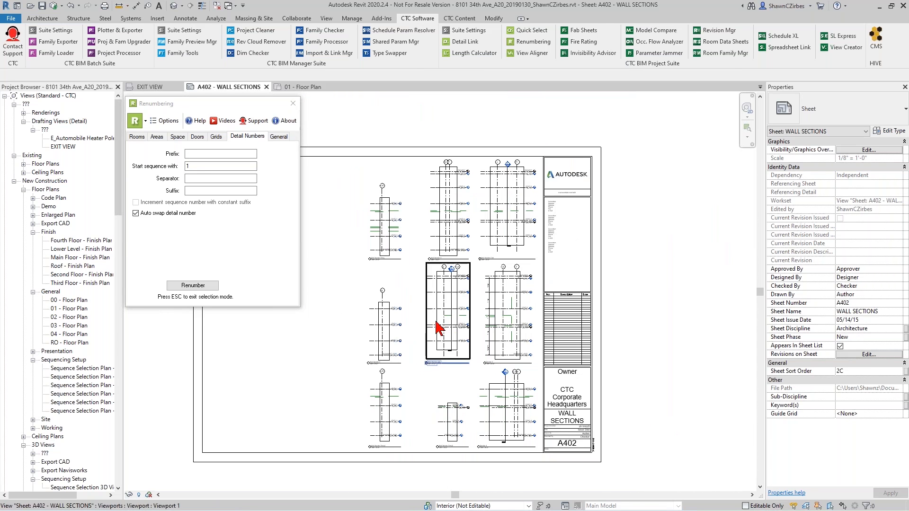
click(196, 287)
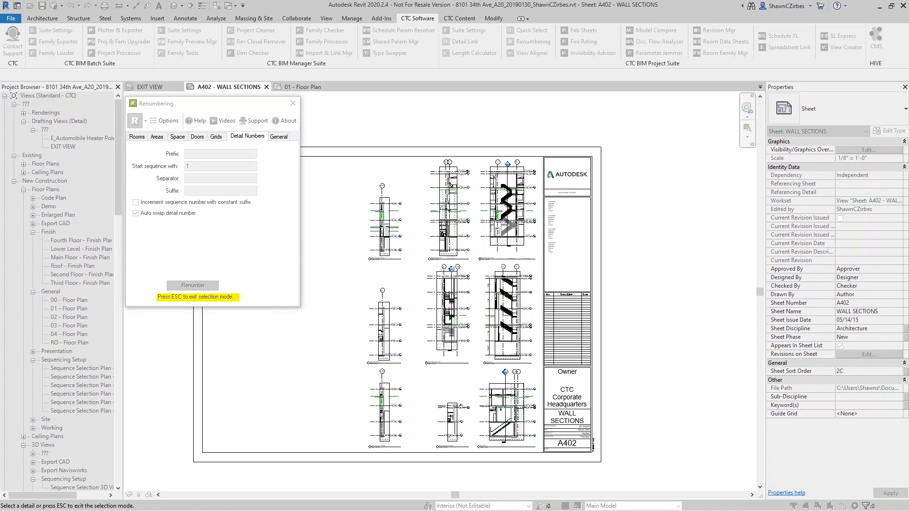
click(511, 209)
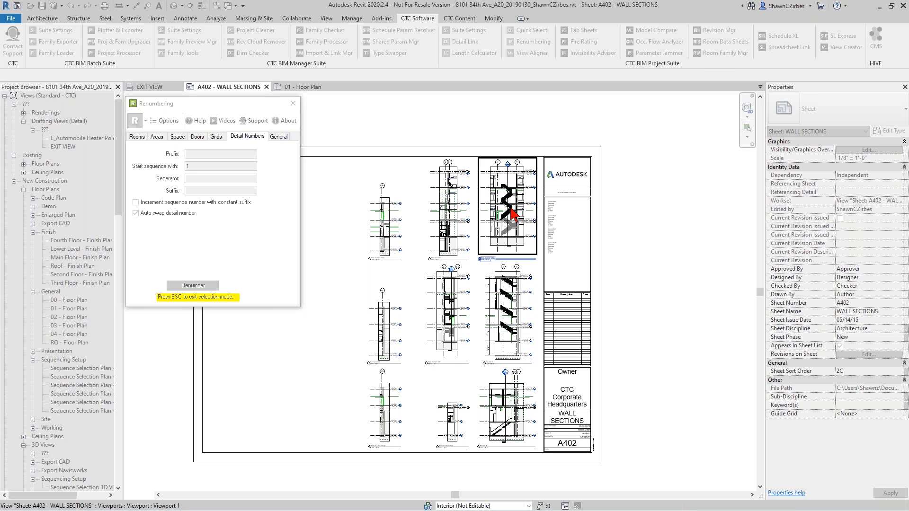
click(518, 308)
click(514, 397)
Number the middle column's sections 4 to 6 and the left column's 7 to 9 from top to bottom, ending detail selection.
click(456, 237)
click(450, 320)
click(455, 417)
click(390, 250)
click(386, 337)
click(400, 374)
key(Escape)
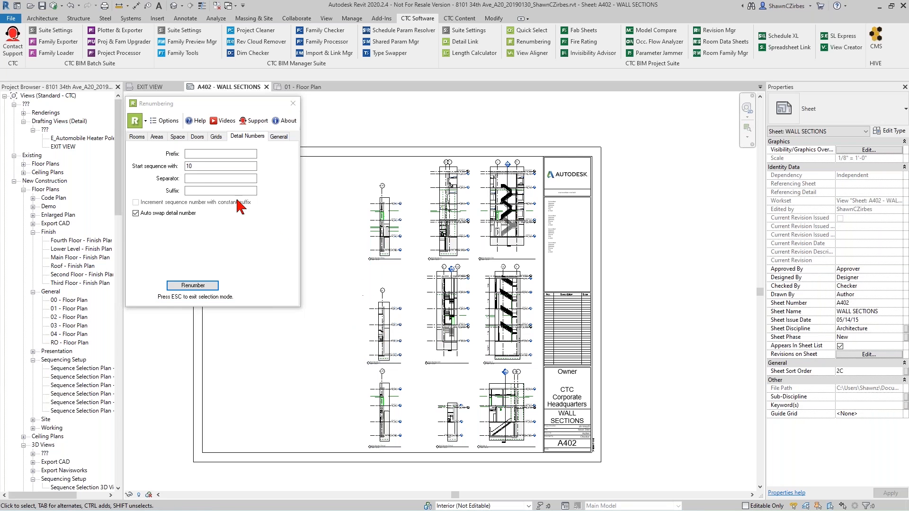
Check the new detail numbers under the sheet's sections and set the sequence start back to 1.
scroll(507, 257, up, 5)
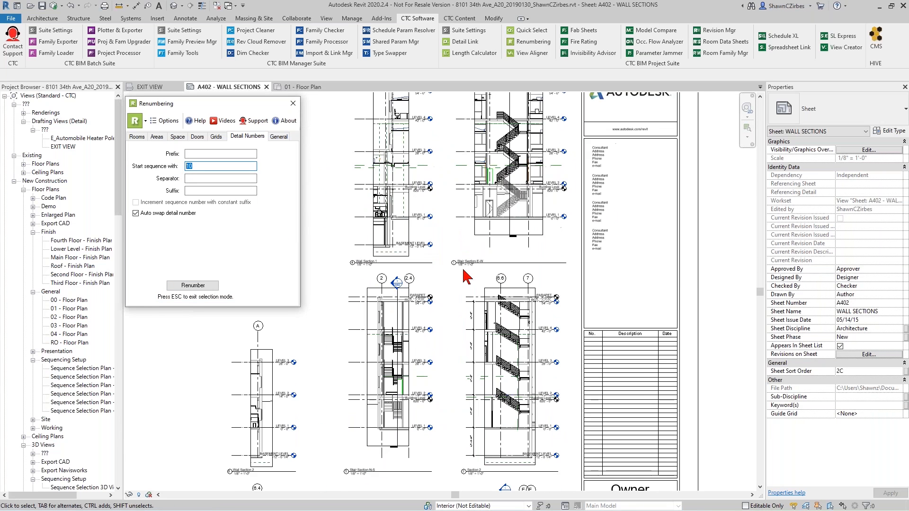
scroll(465, 400, up, 3)
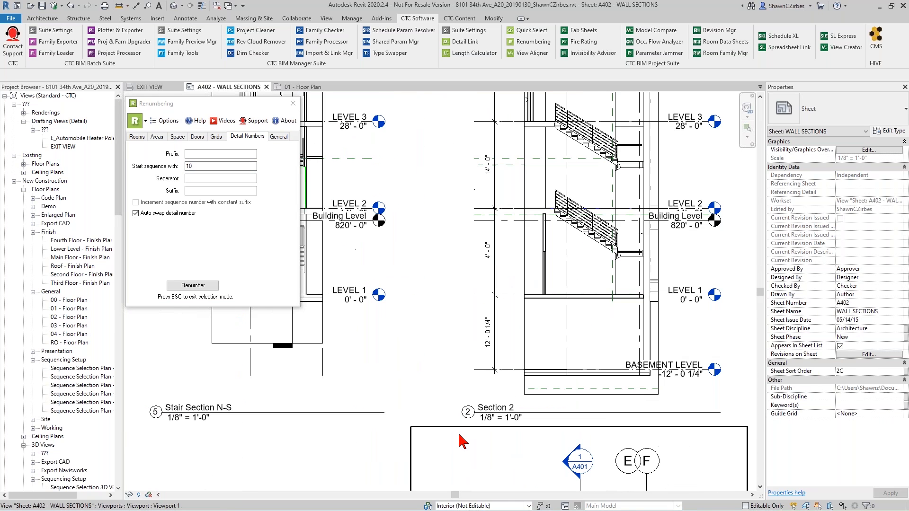
scroll(463, 334, down, 5)
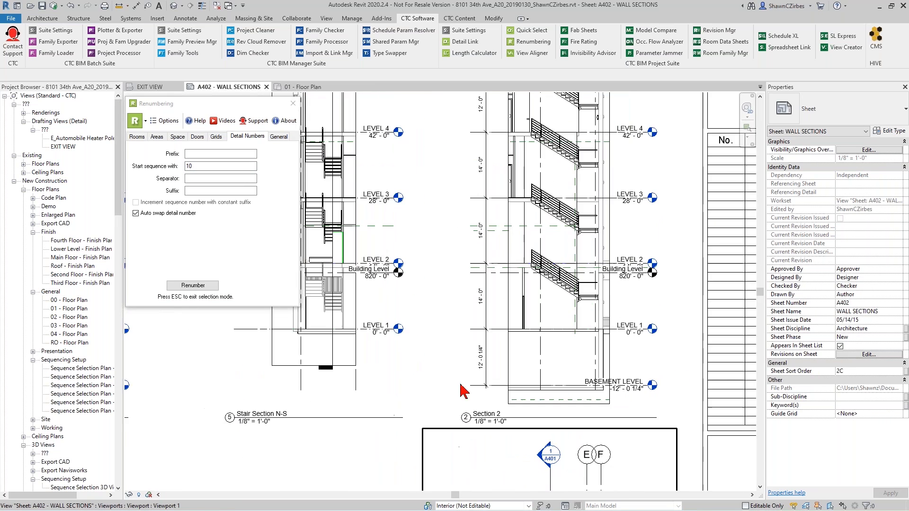
scroll(467, 324, down, 3)
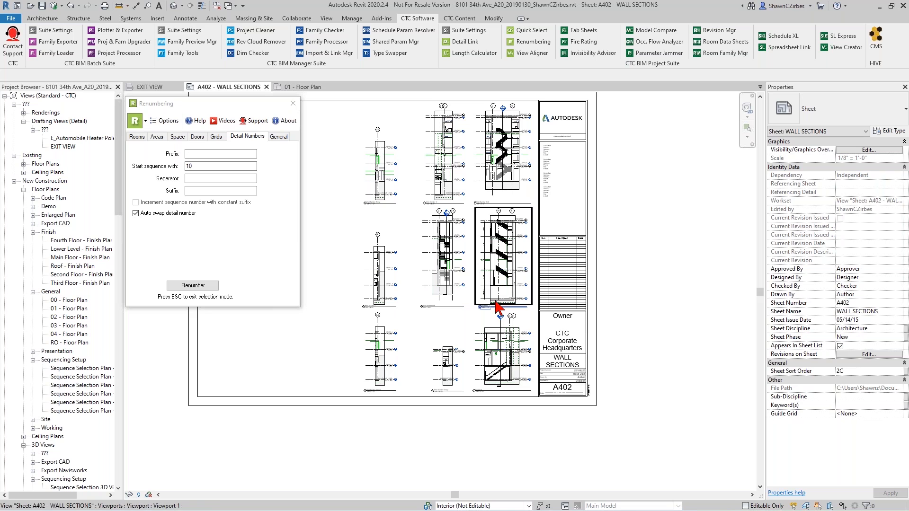
key(Escape)
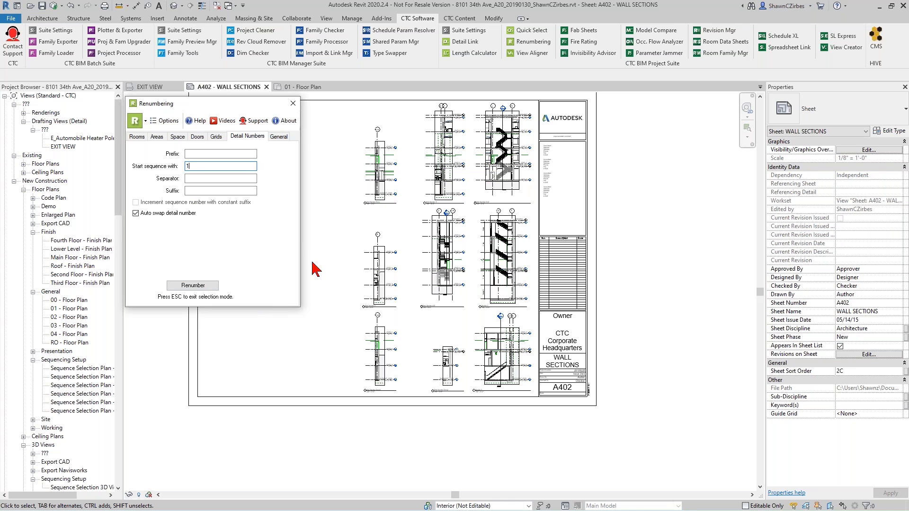
Enter VAV- as the prefix in the general renumbering settings for the Mark parameter of family instances.
click(278, 137)
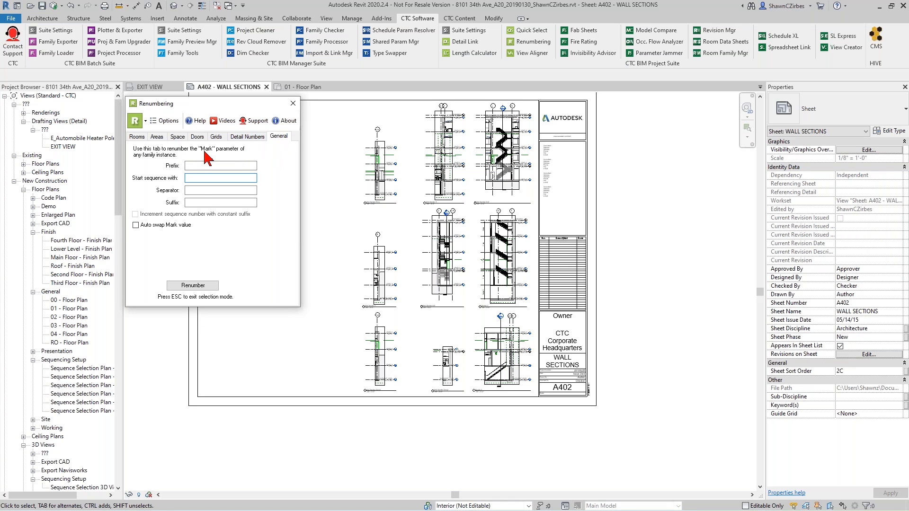
click(208, 166)
text(VAV-)
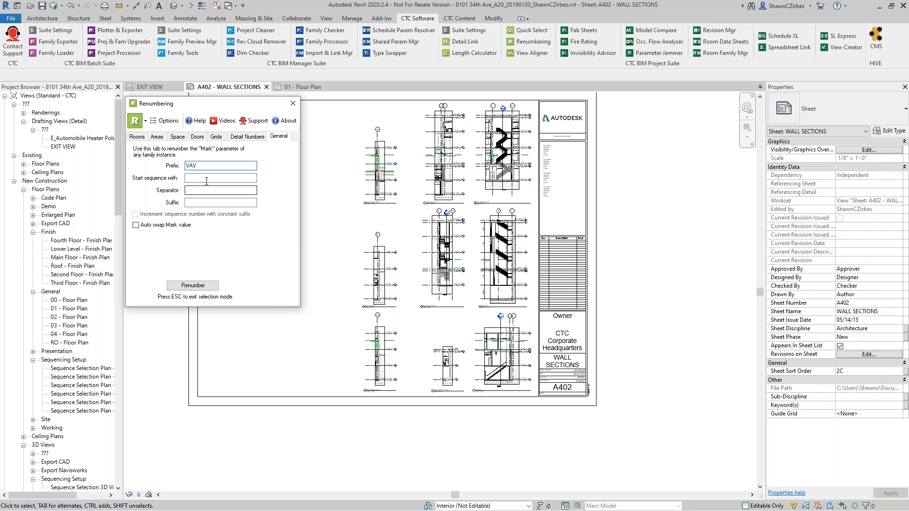
Set the Mark sequence to start with 01 and enable auto swap of Mark values, closing the Renumbering tool without renumbering.
click(203, 177)
text(01)
key(BackSpace)
key(BackSpace)
text(1001)
key(BackSpace)
key(BackSpace)
key(BackSpace)
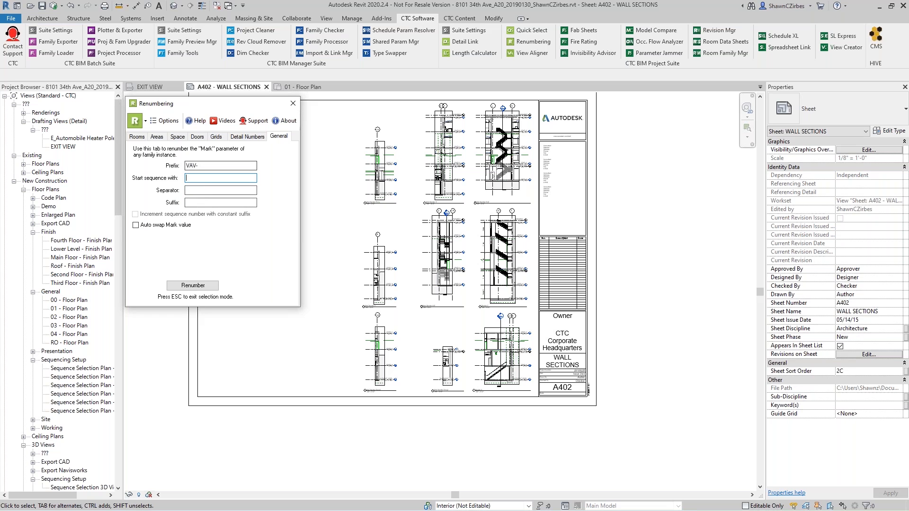
text(1)
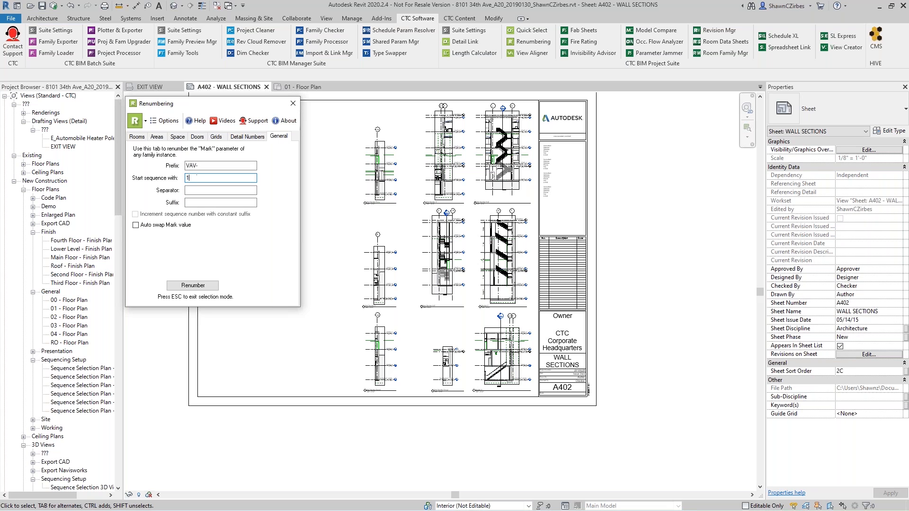
key(BackSpace)
text(01)
click(169, 225)
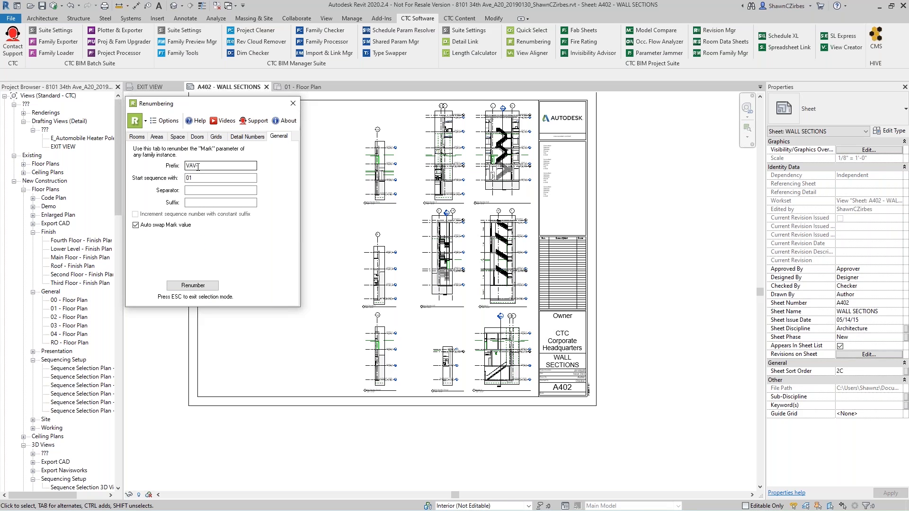
click(293, 104)
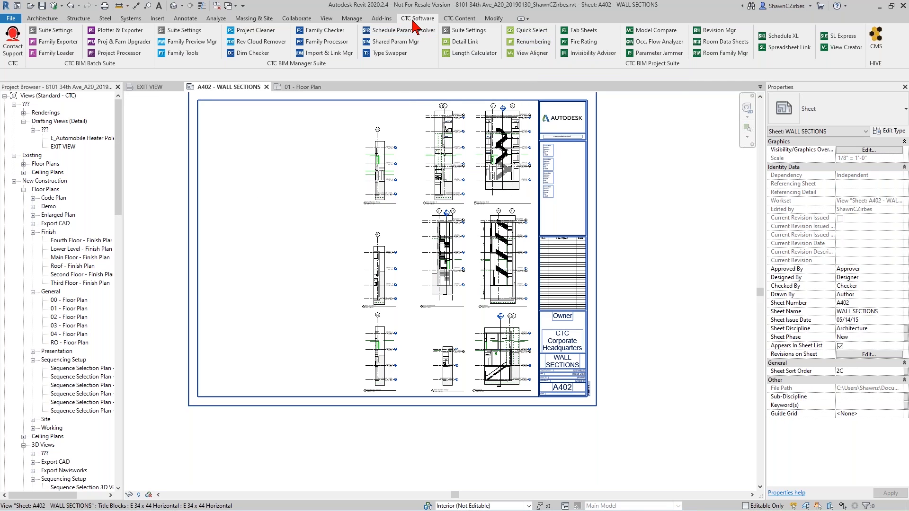
Reopen the Renumbering tool to review its general Mark parameter settings, then close it and return to the wall sections sheet.
click(530, 42)
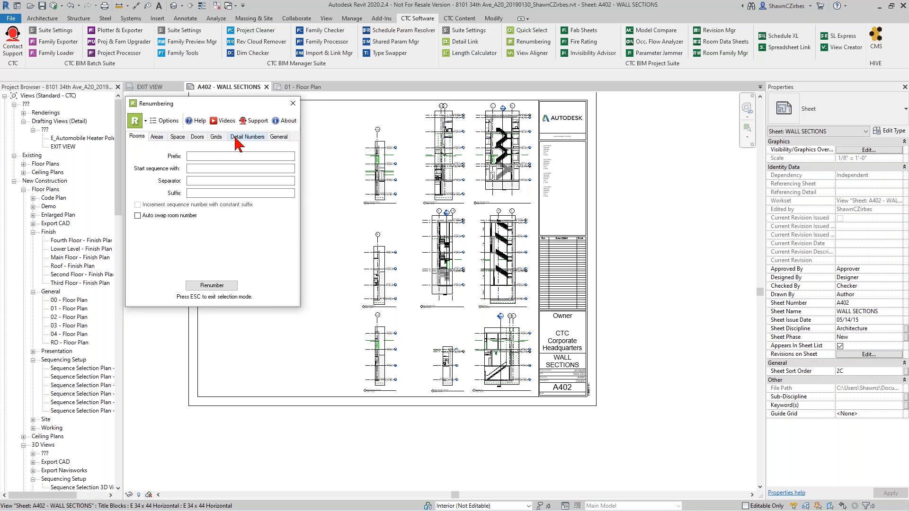
click(278, 137)
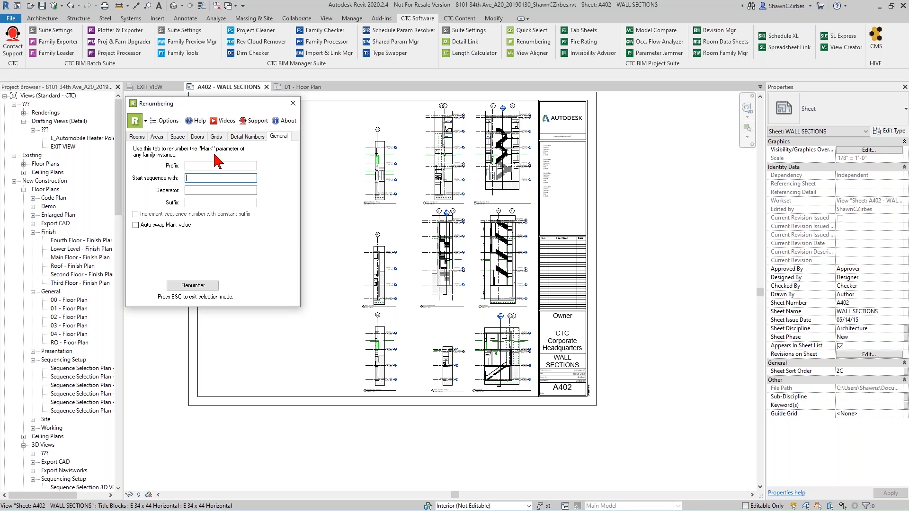
click(293, 104)
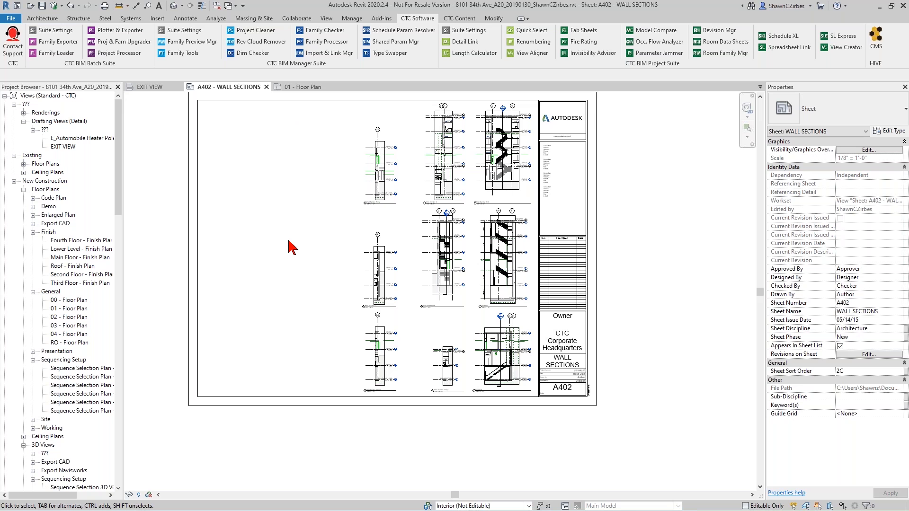
key(z)
key(f)
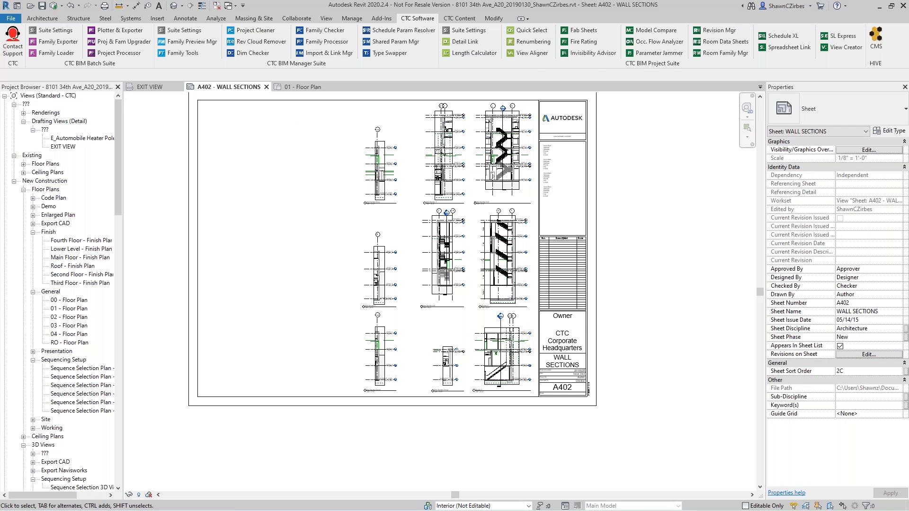